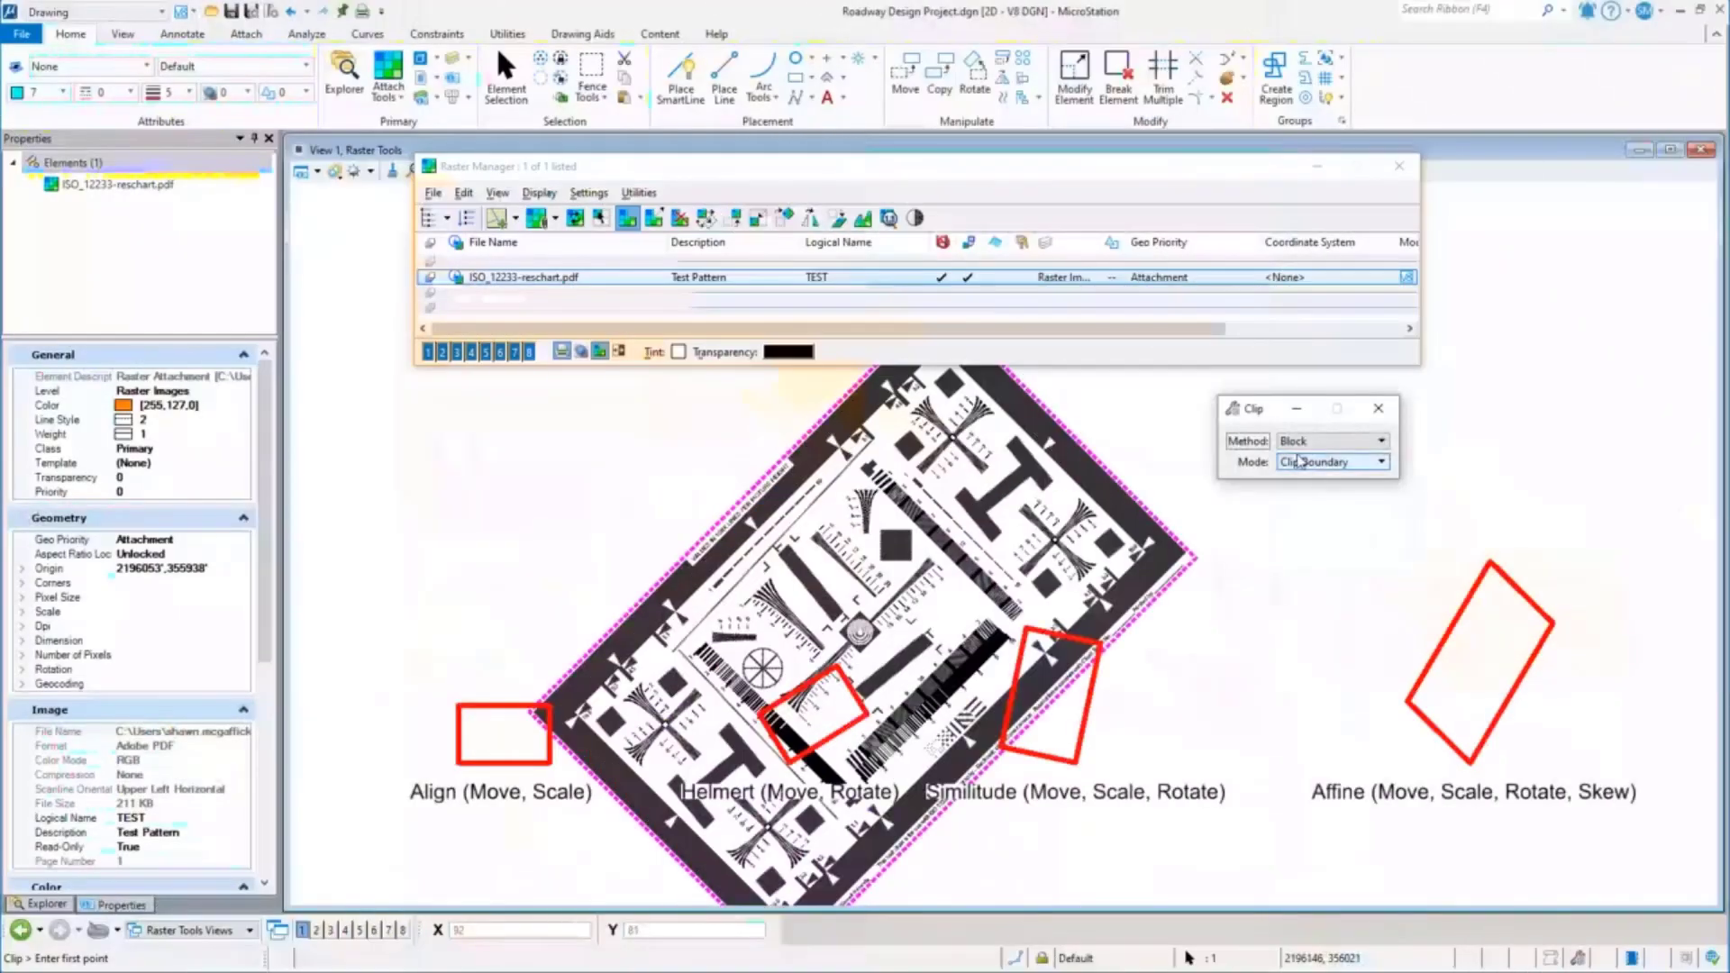
# Step: Clip the test-pattern raster by Element, using the red Helmert rectangle as the boundary
pyautogui.click(1348, 445)
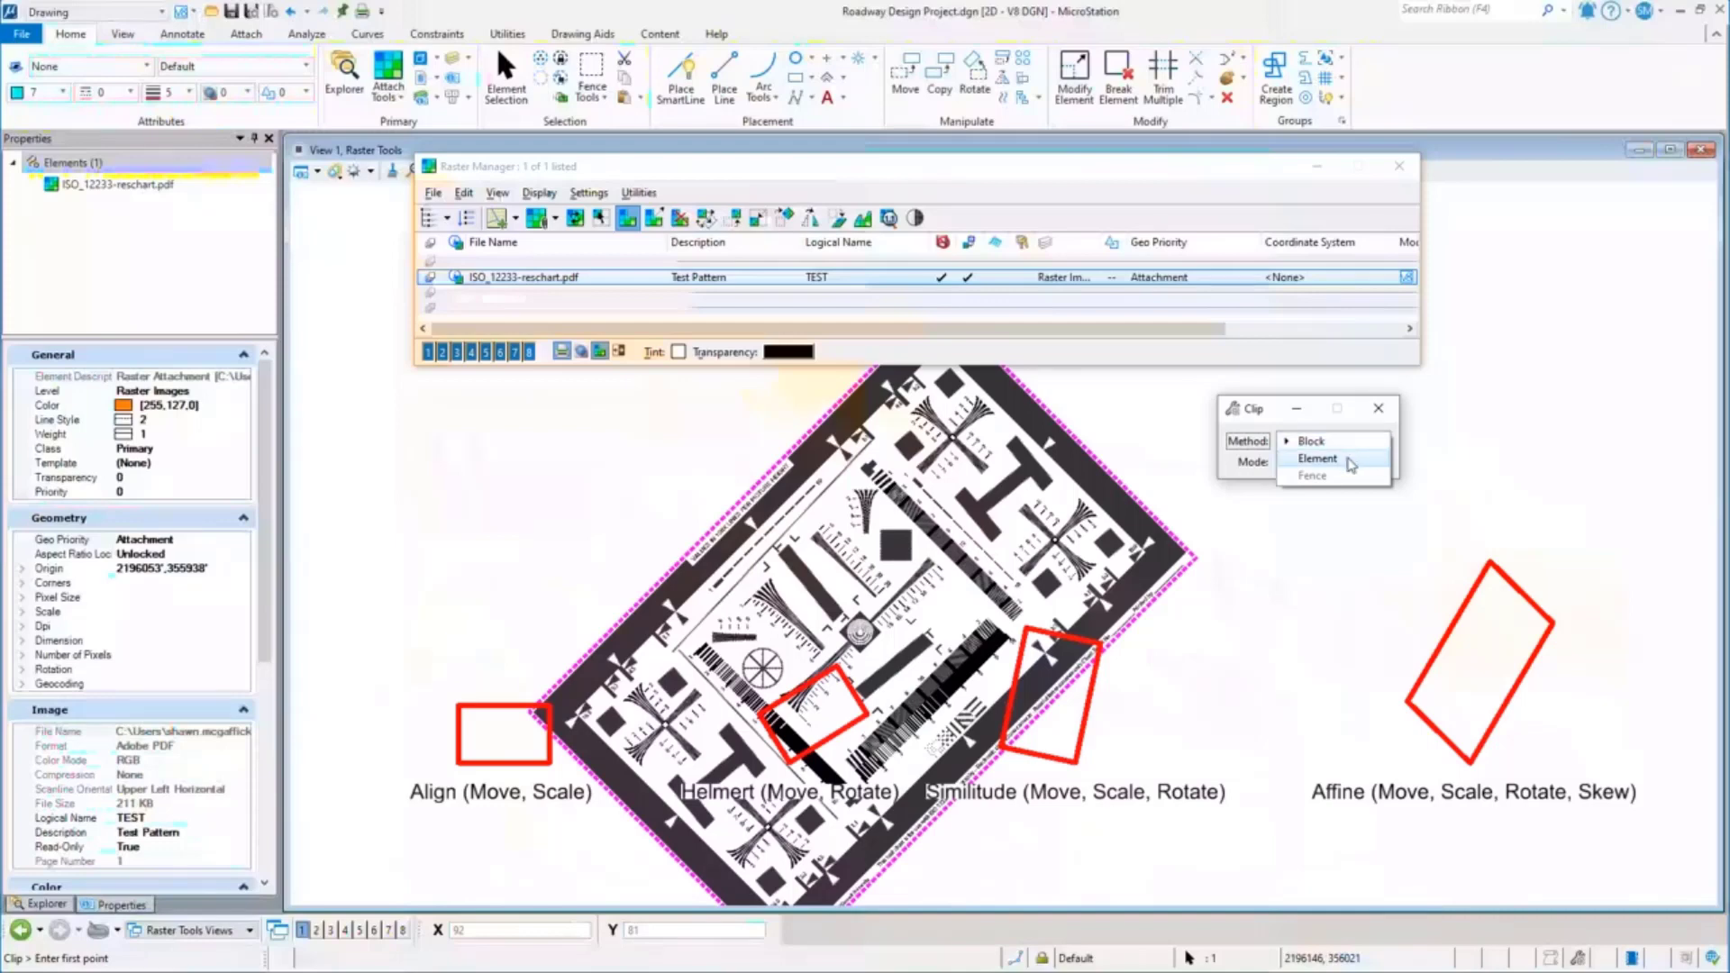
pyautogui.click(1350, 461)
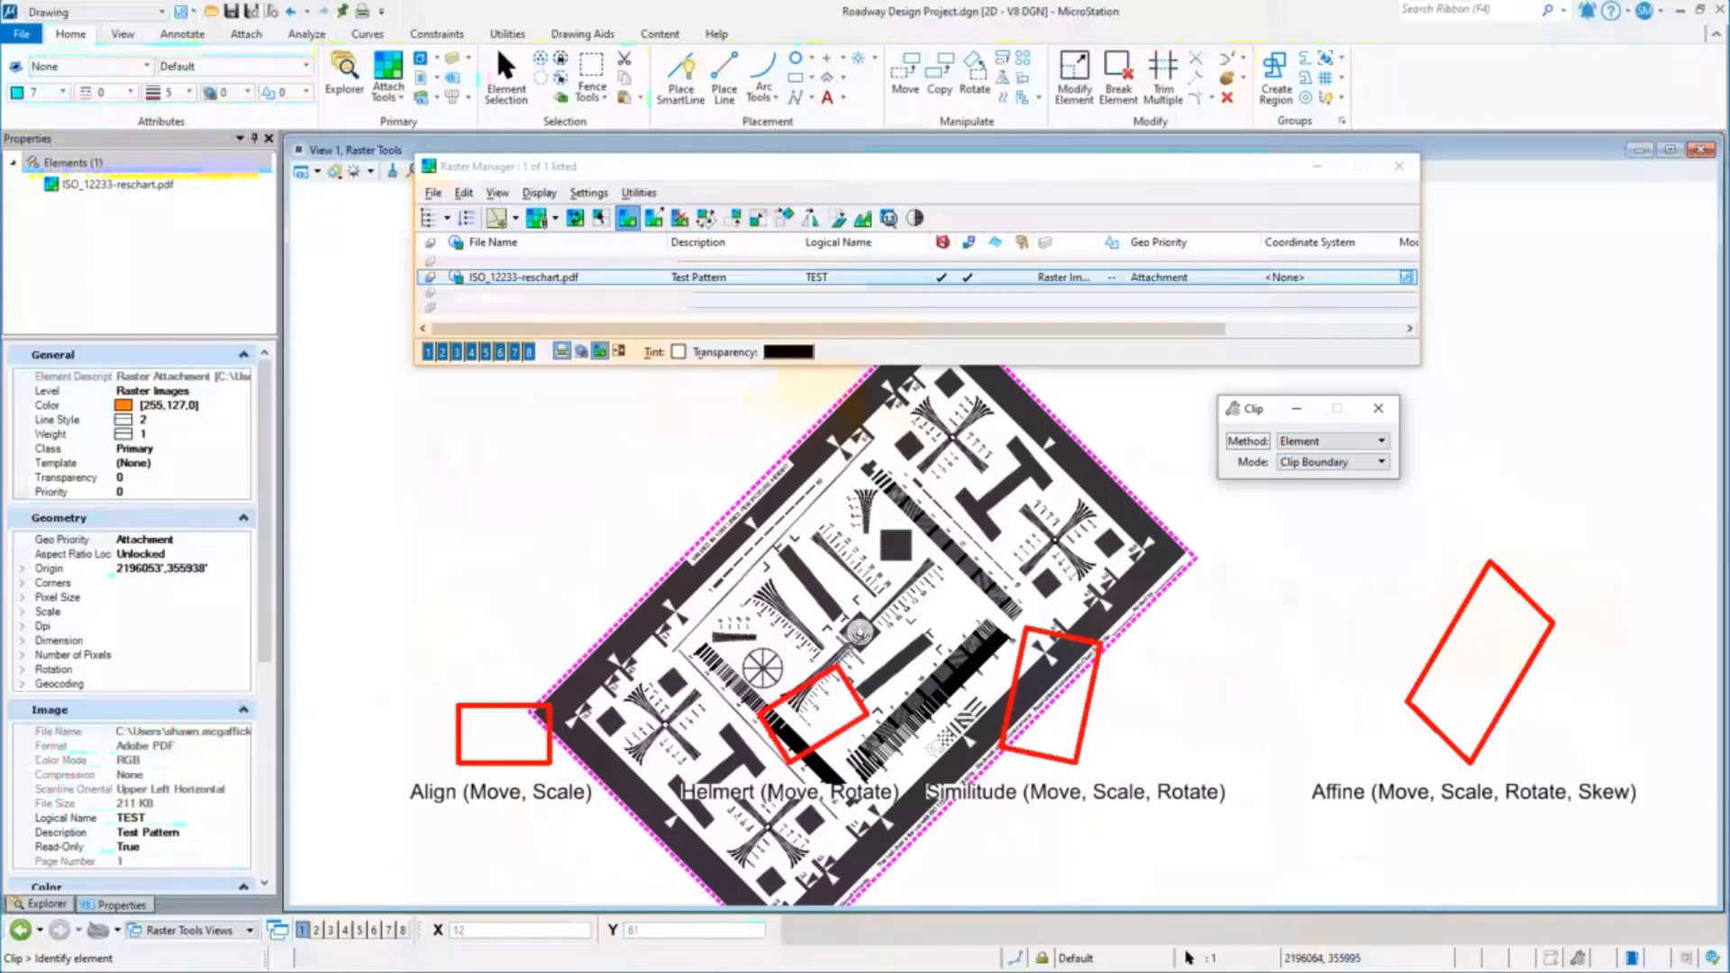
pyautogui.click(860, 692)
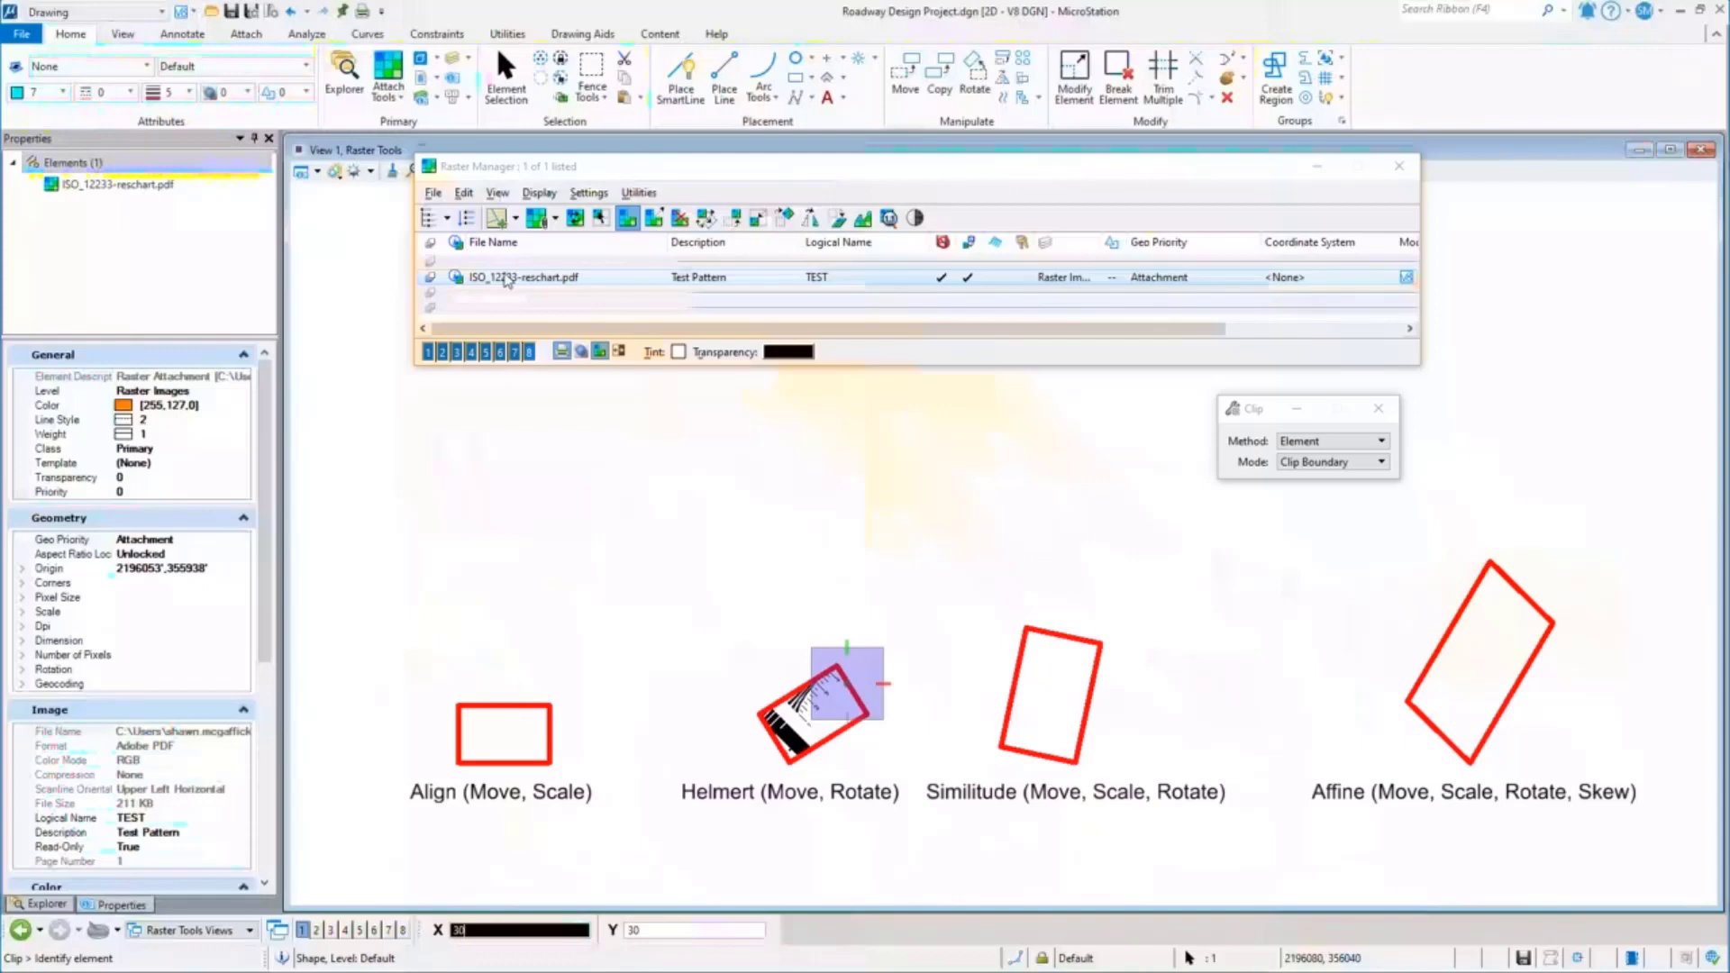
# Step: Use Modify Clip on the raster and drag a clip vertex outward to reveal a pointed area
pyautogui.rightClick(511, 283)
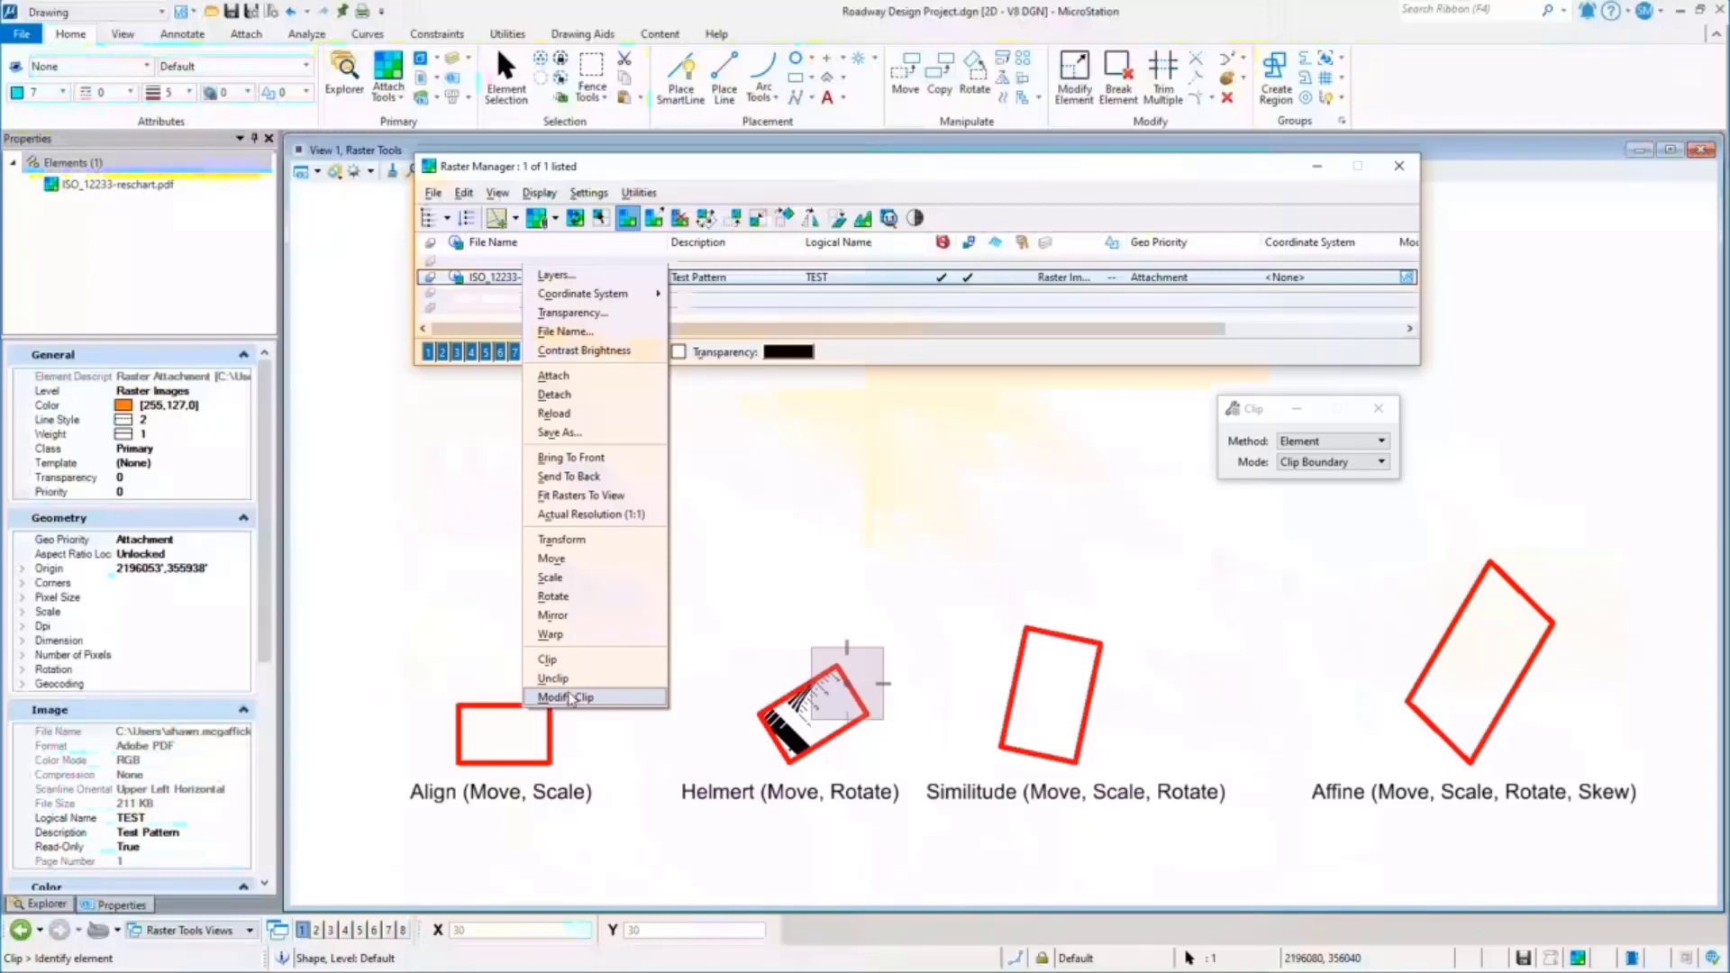
pyautogui.click(570, 699)
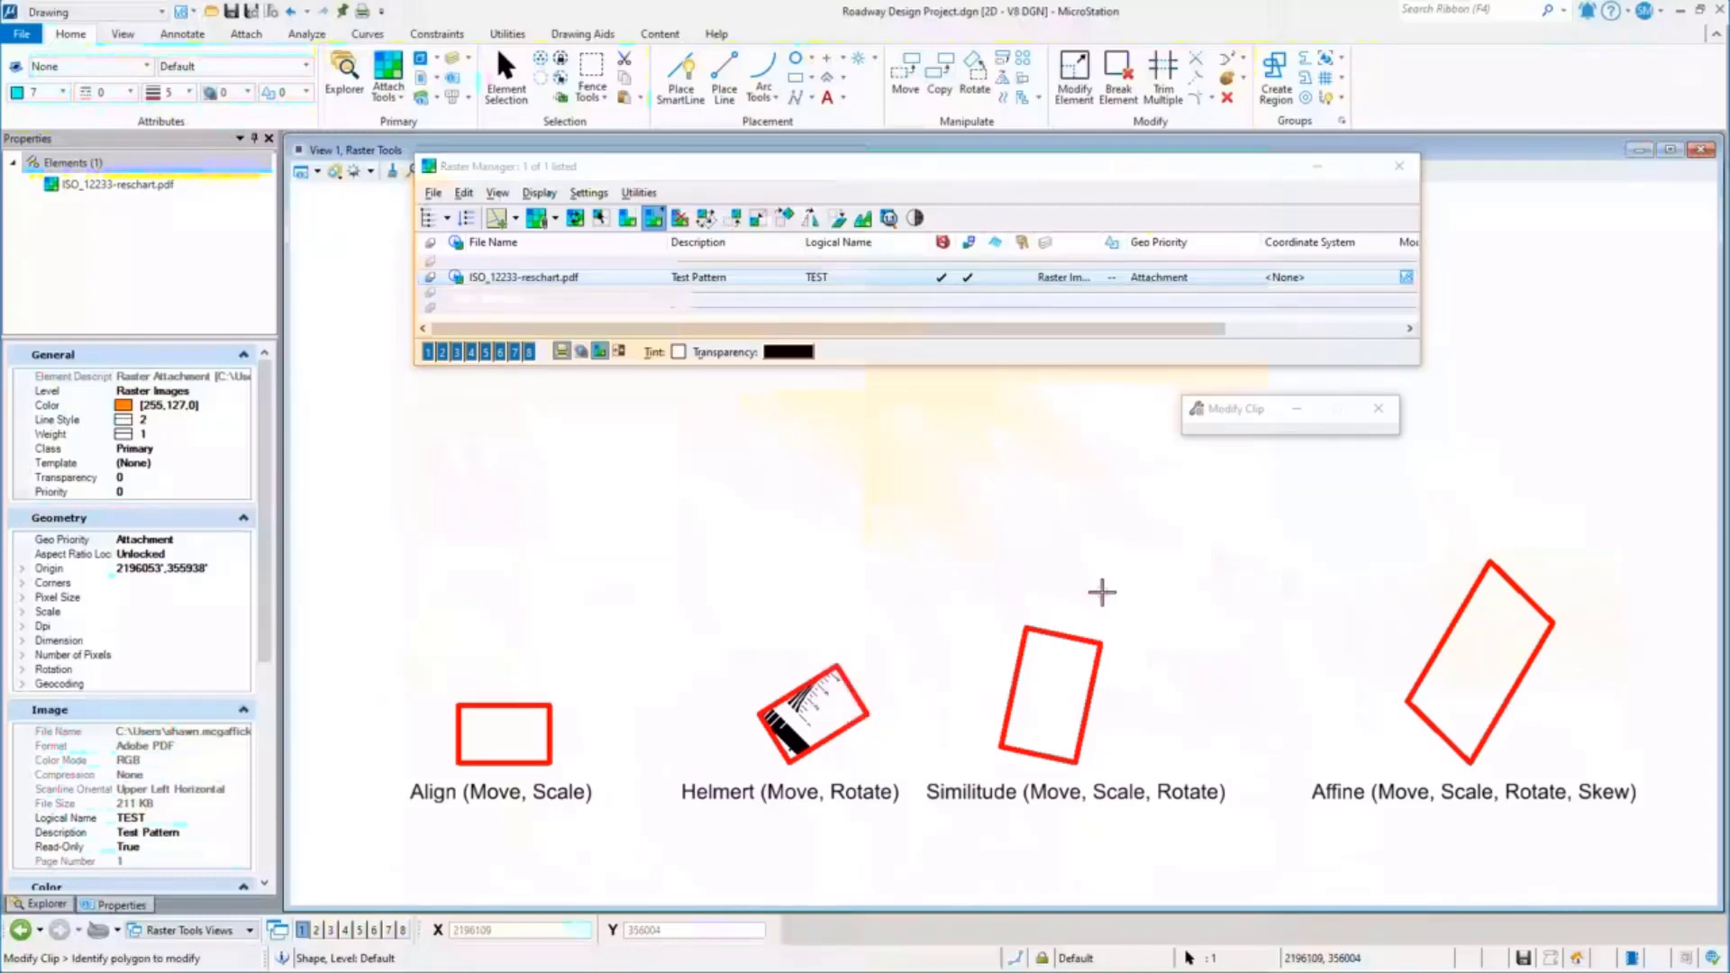
pyautogui.click(836, 665)
pyautogui.click(839, 575)
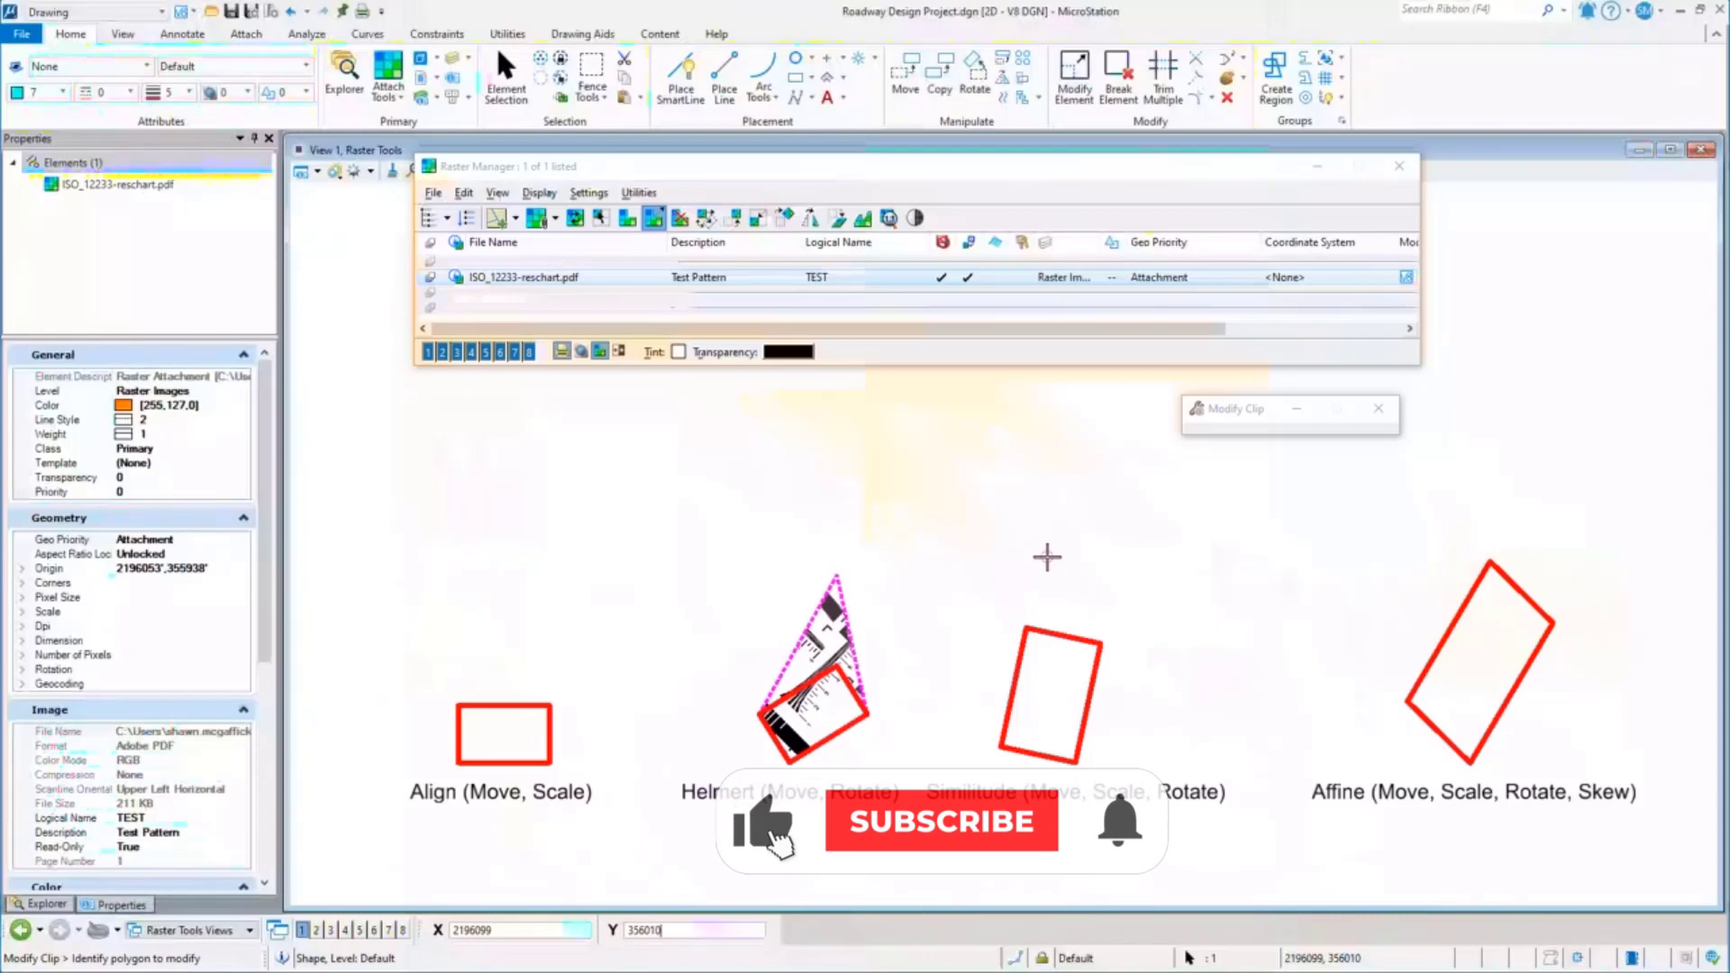
pyautogui.click(464, 192)
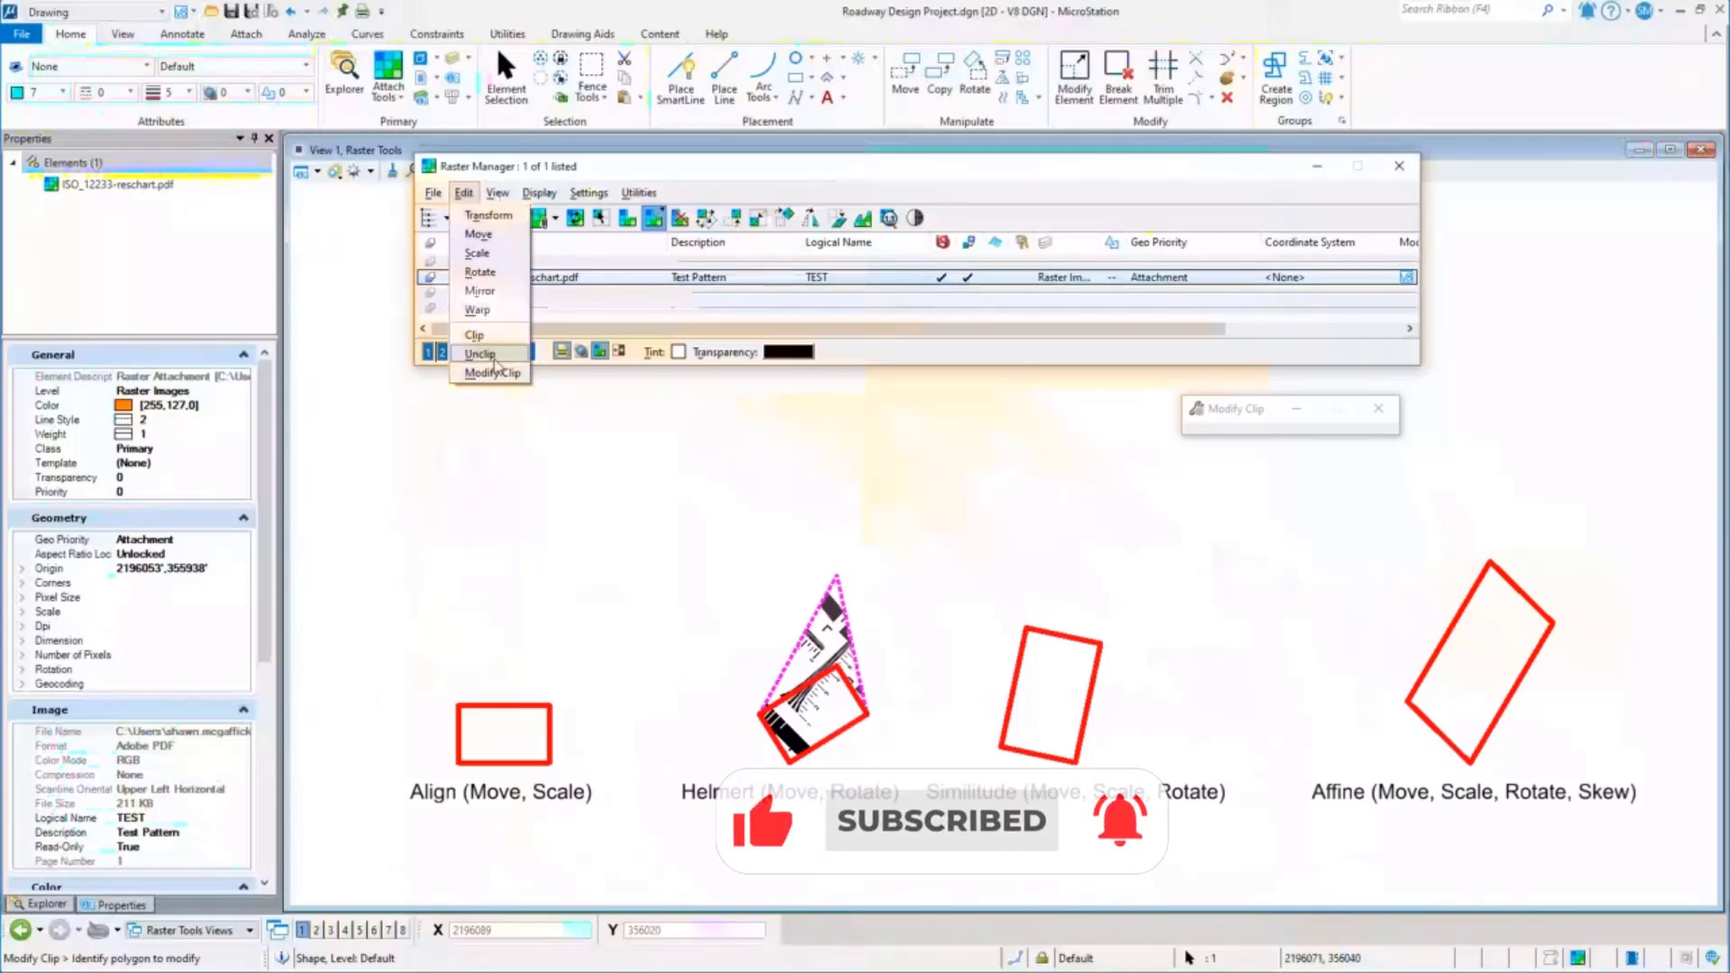
# Step: Unclip the raster with Delete set to All Polygons, restoring the full test pattern
pyautogui.click(494, 357)
pyautogui.click(1379, 443)
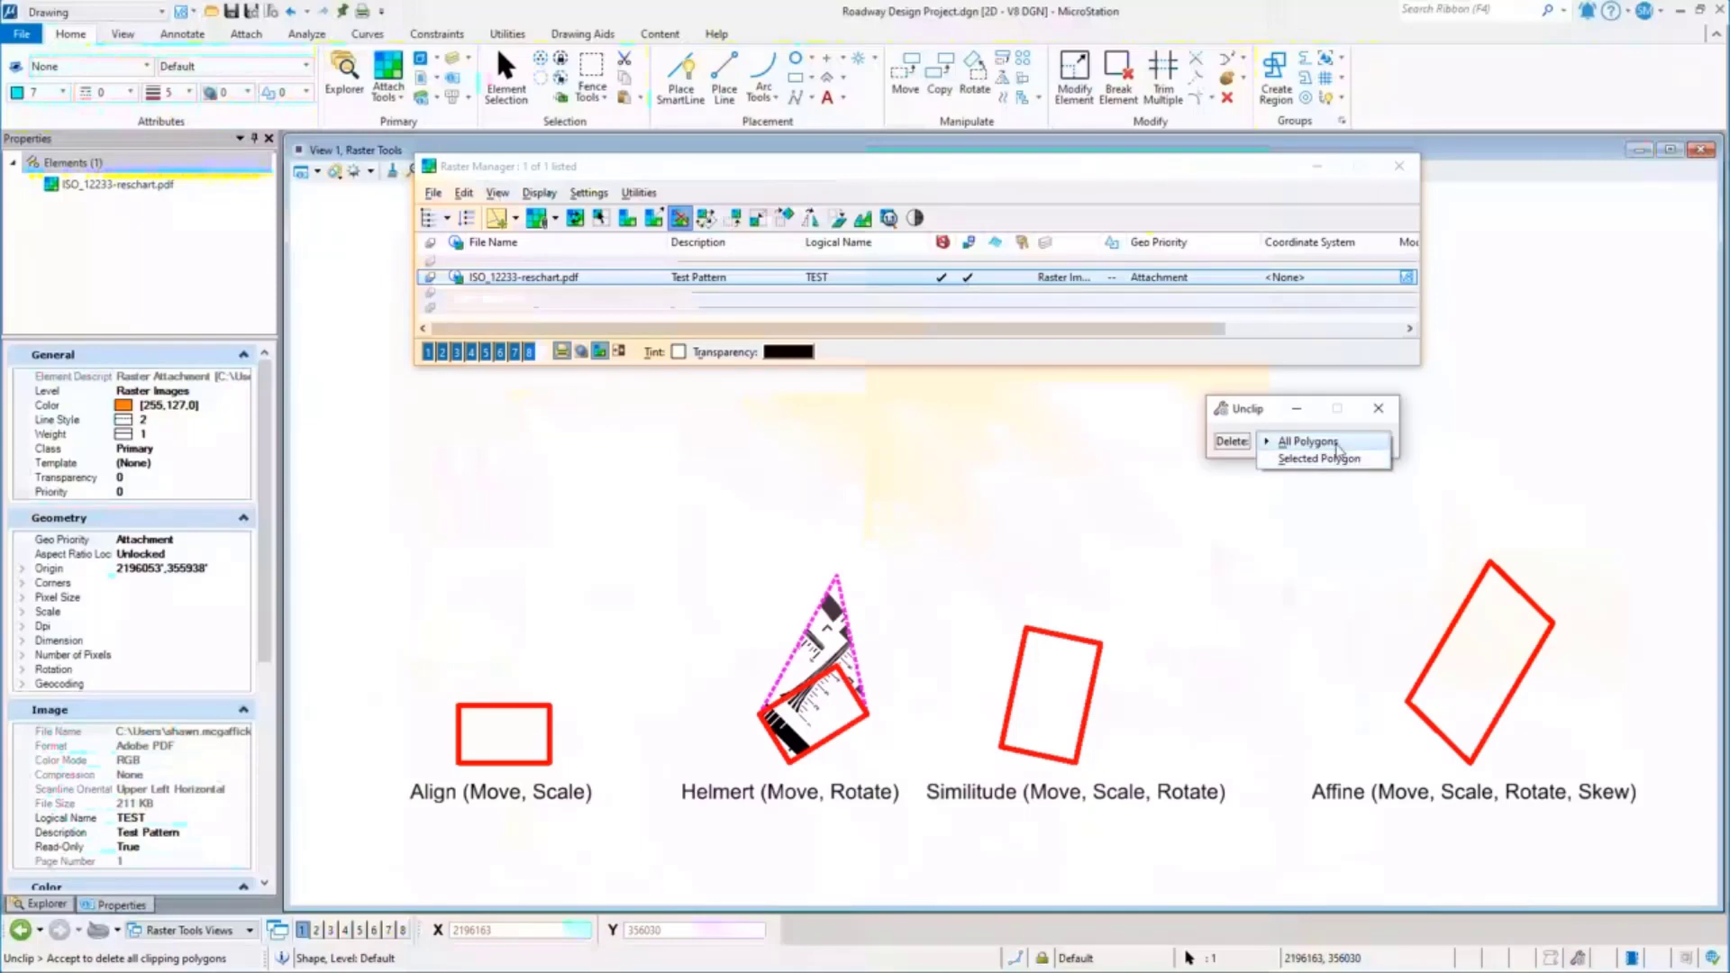
pyautogui.click(1333, 442)
pyautogui.click(828, 670)
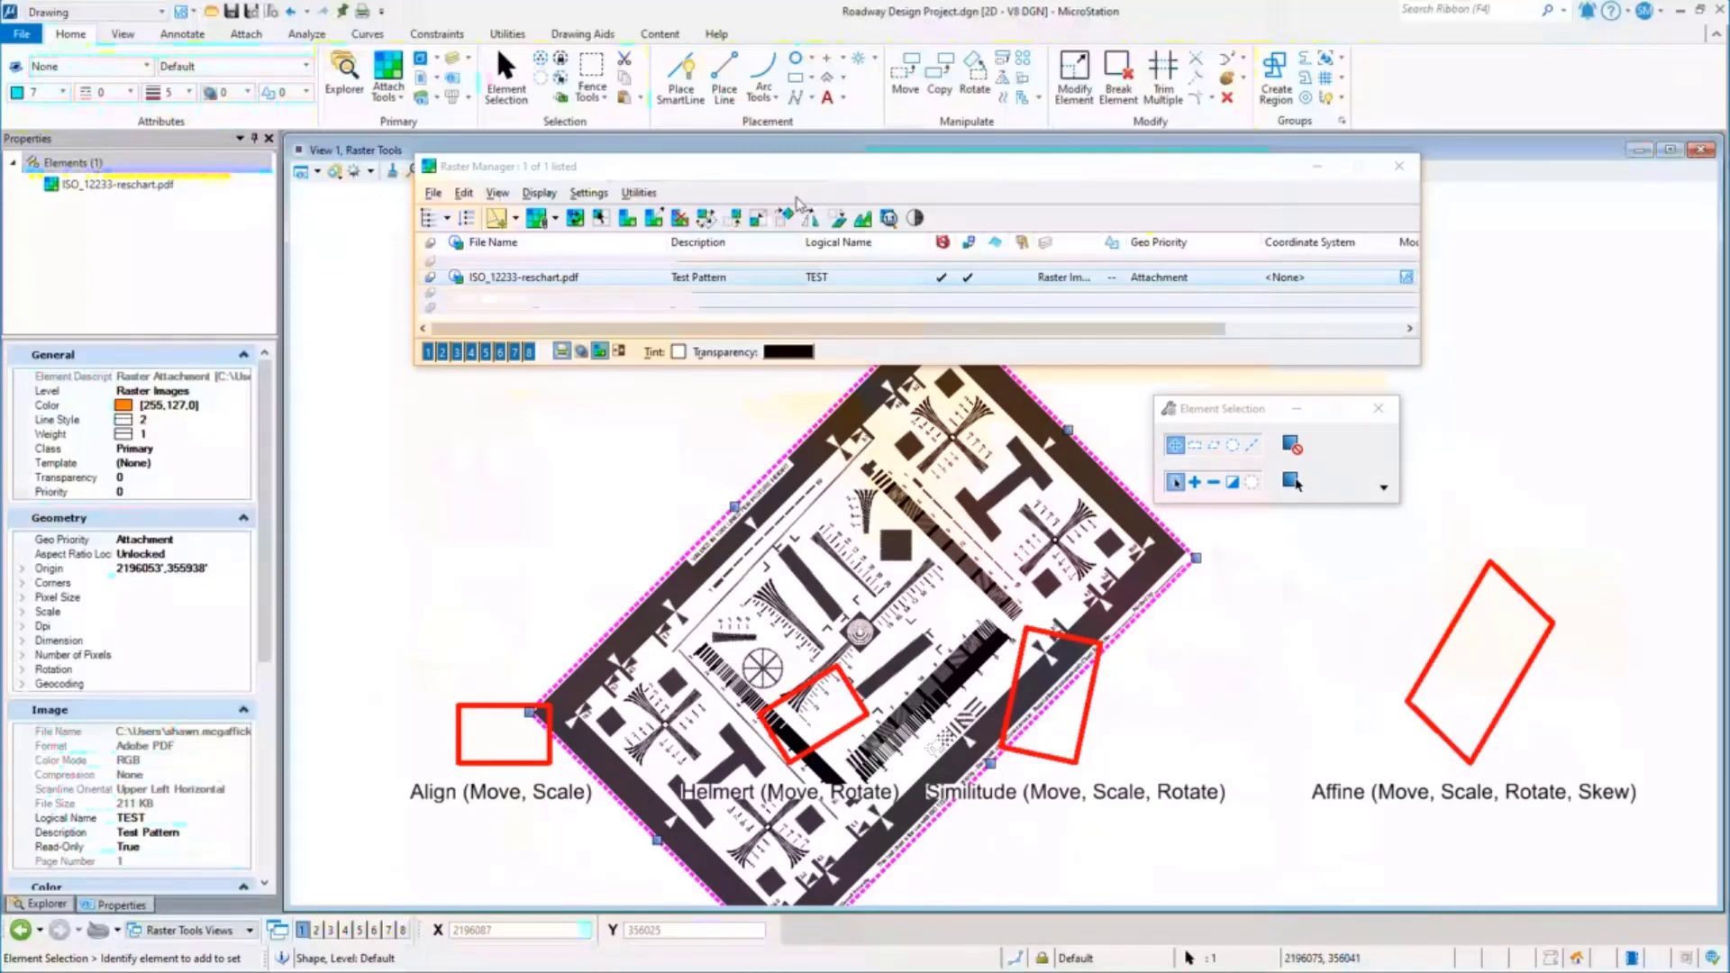
# Step: Clip the raster with the Block method, drawing two corners around the Helmert rectangle
pyautogui.click(464, 192)
pyautogui.click(474, 335)
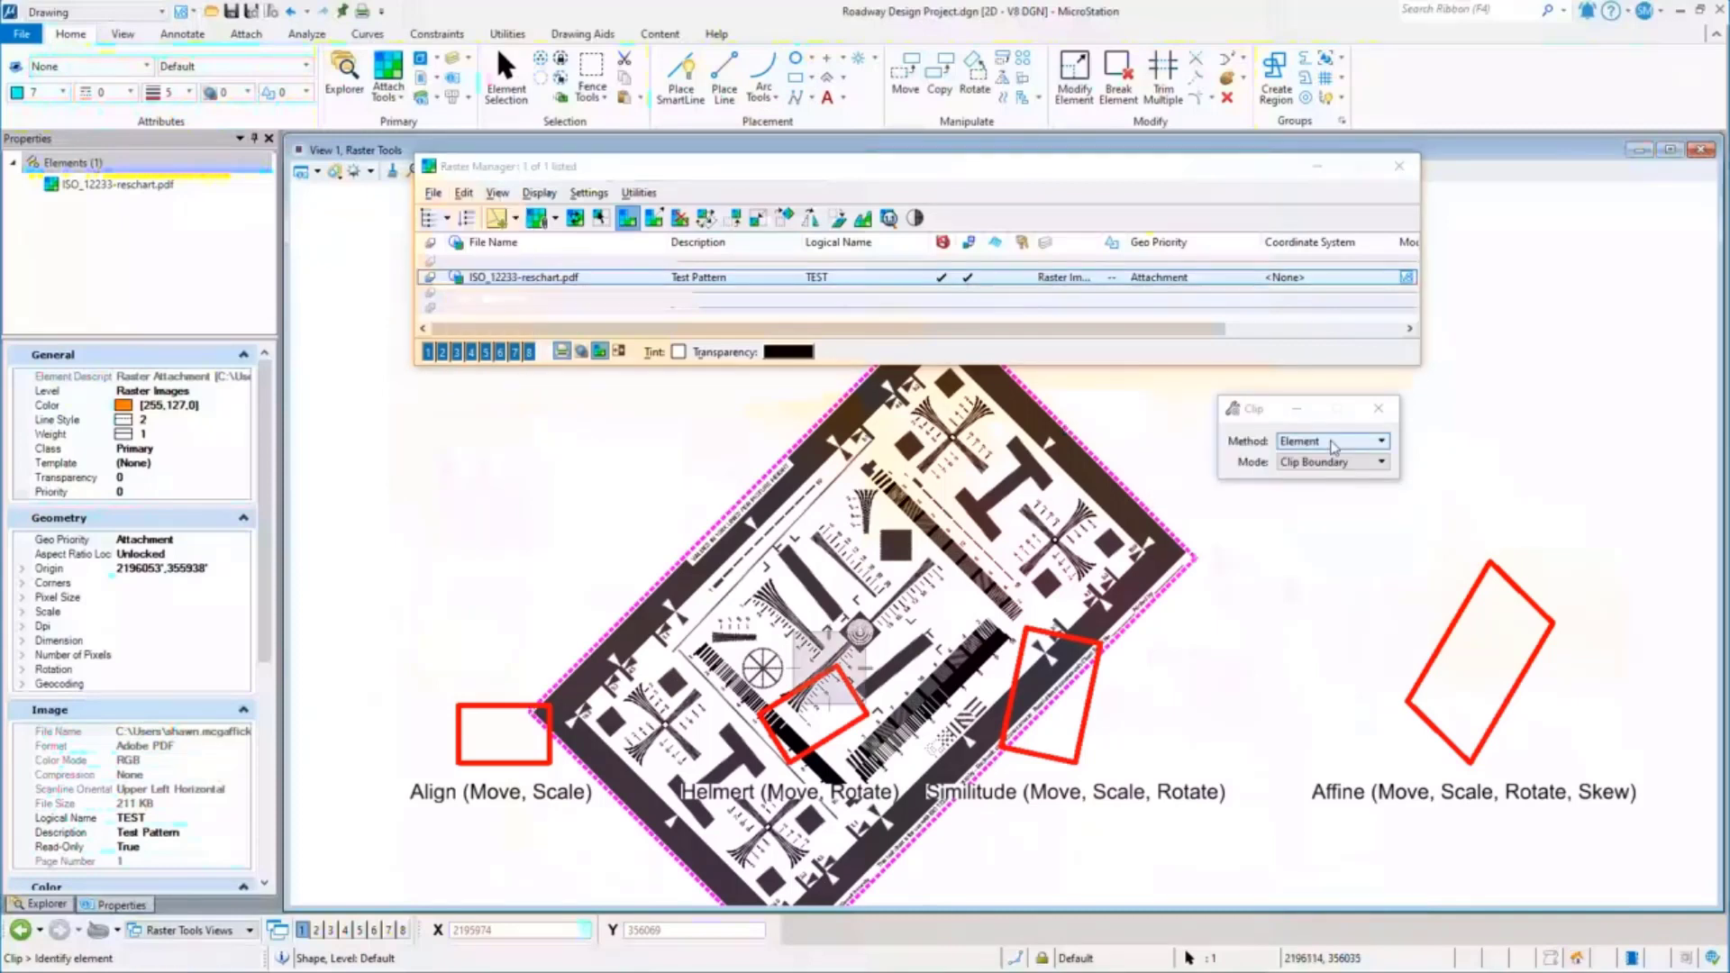
pyautogui.click(1326, 441)
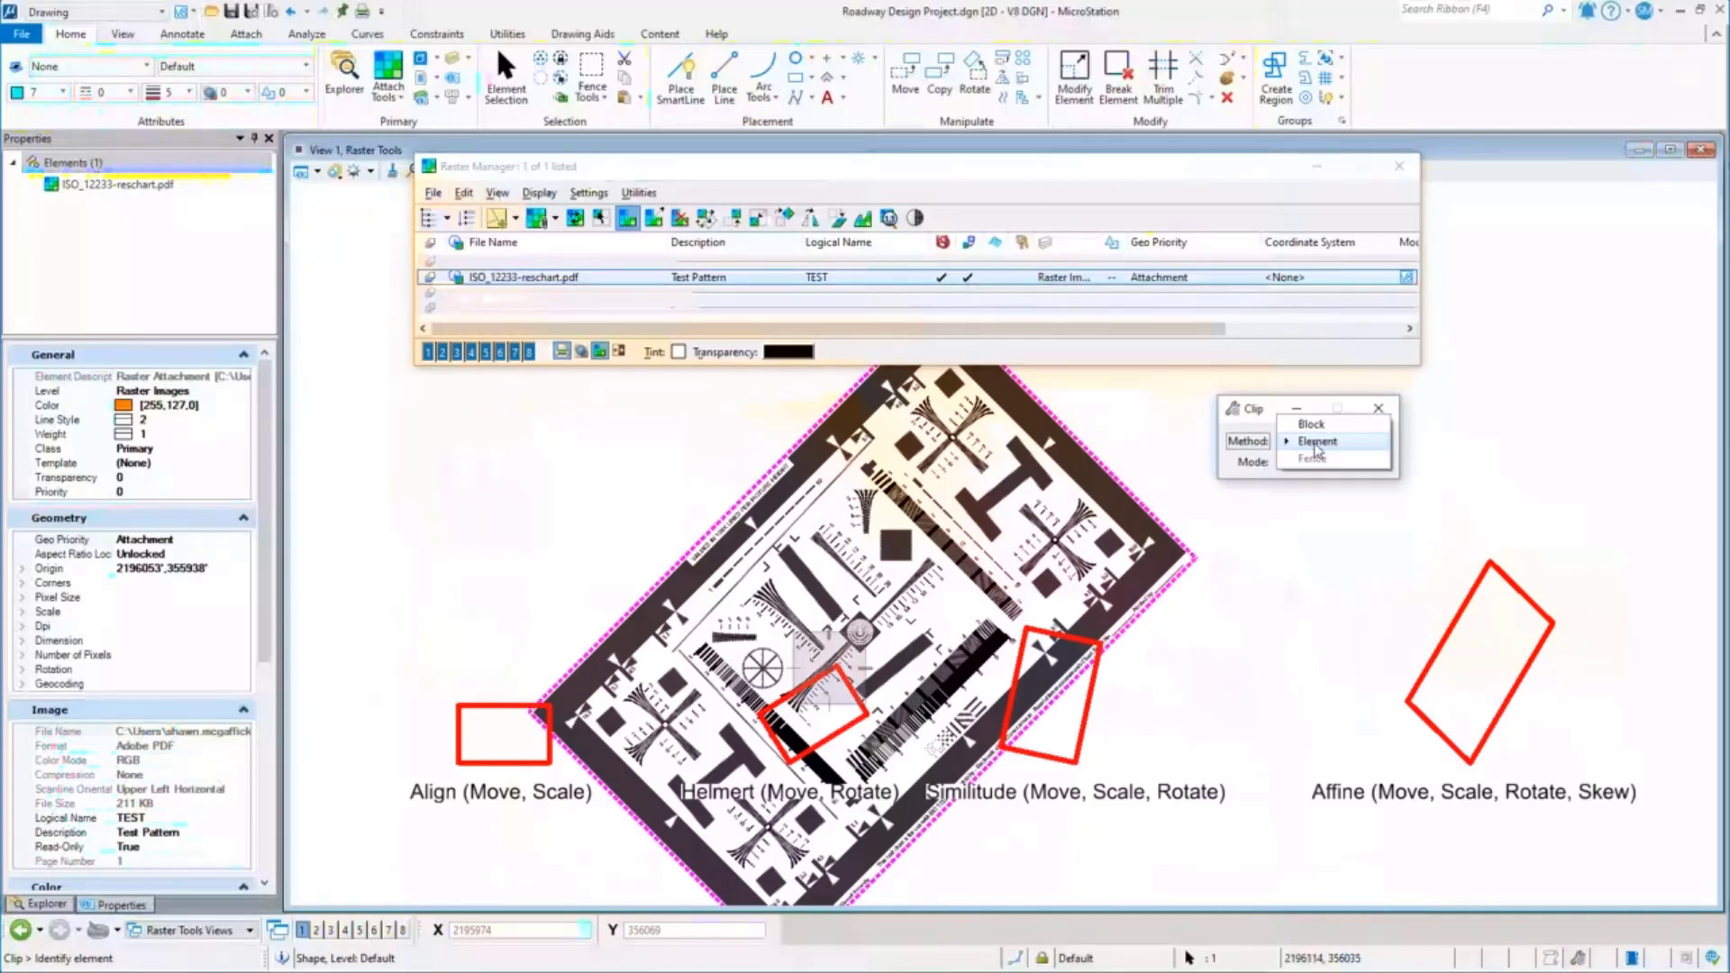
pyautogui.click(1317, 423)
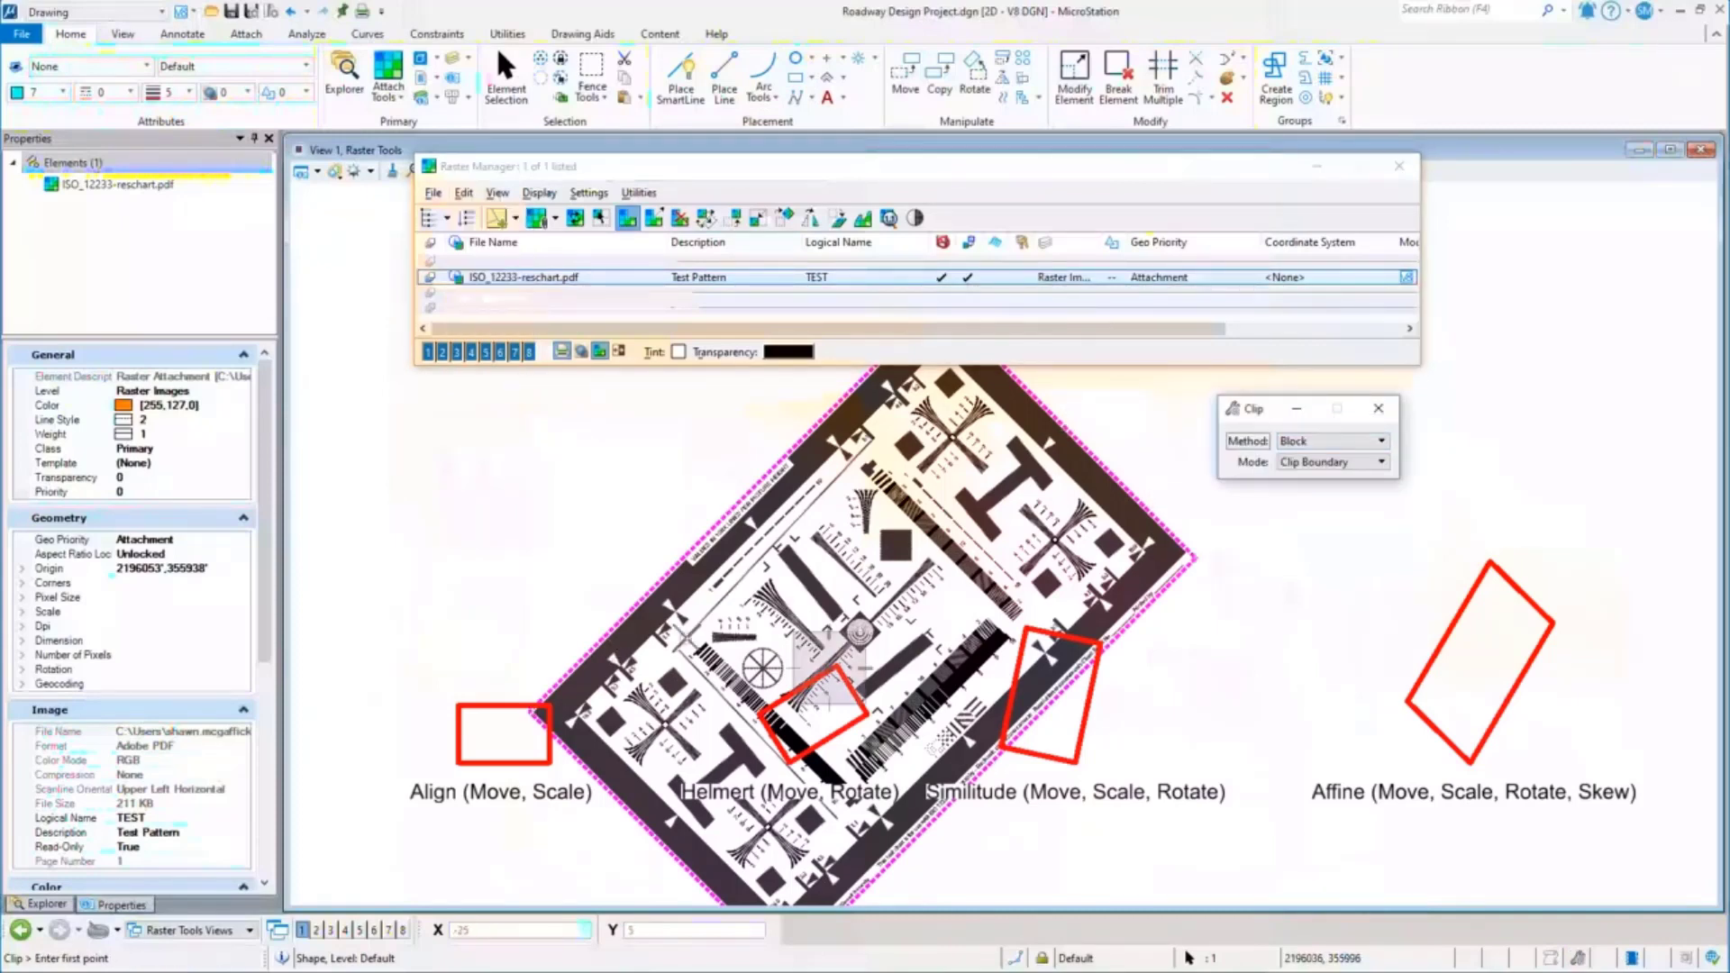
pyautogui.click(695, 606)
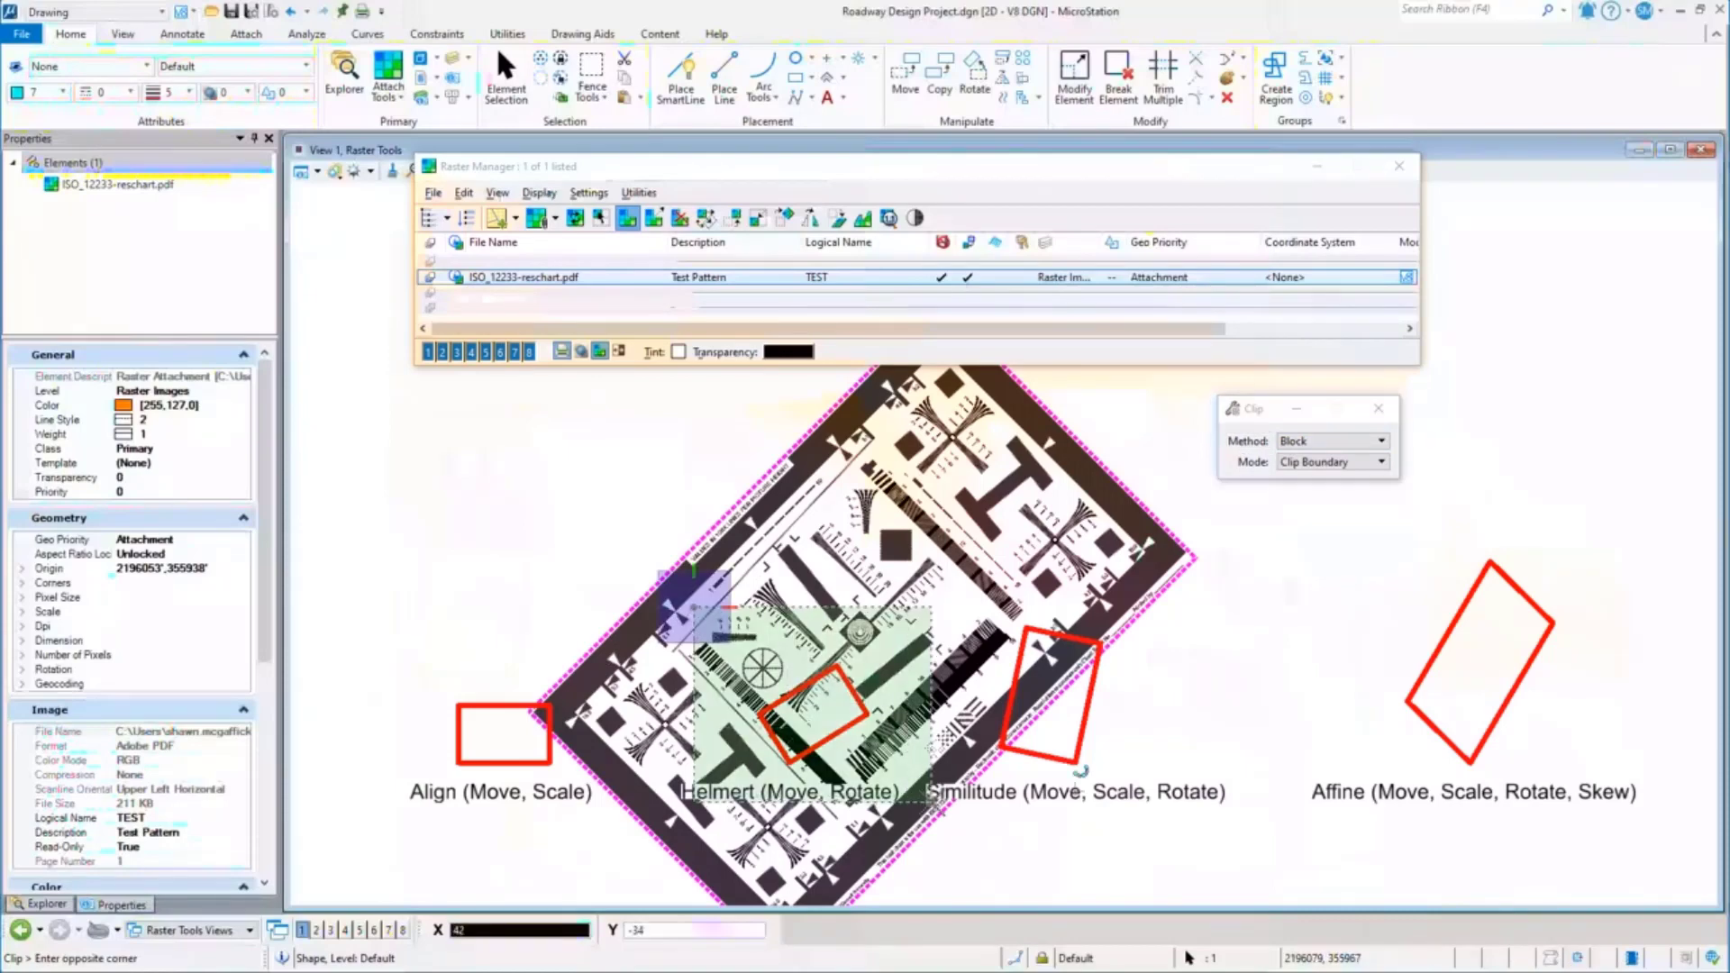
pyautogui.click(931, 803)
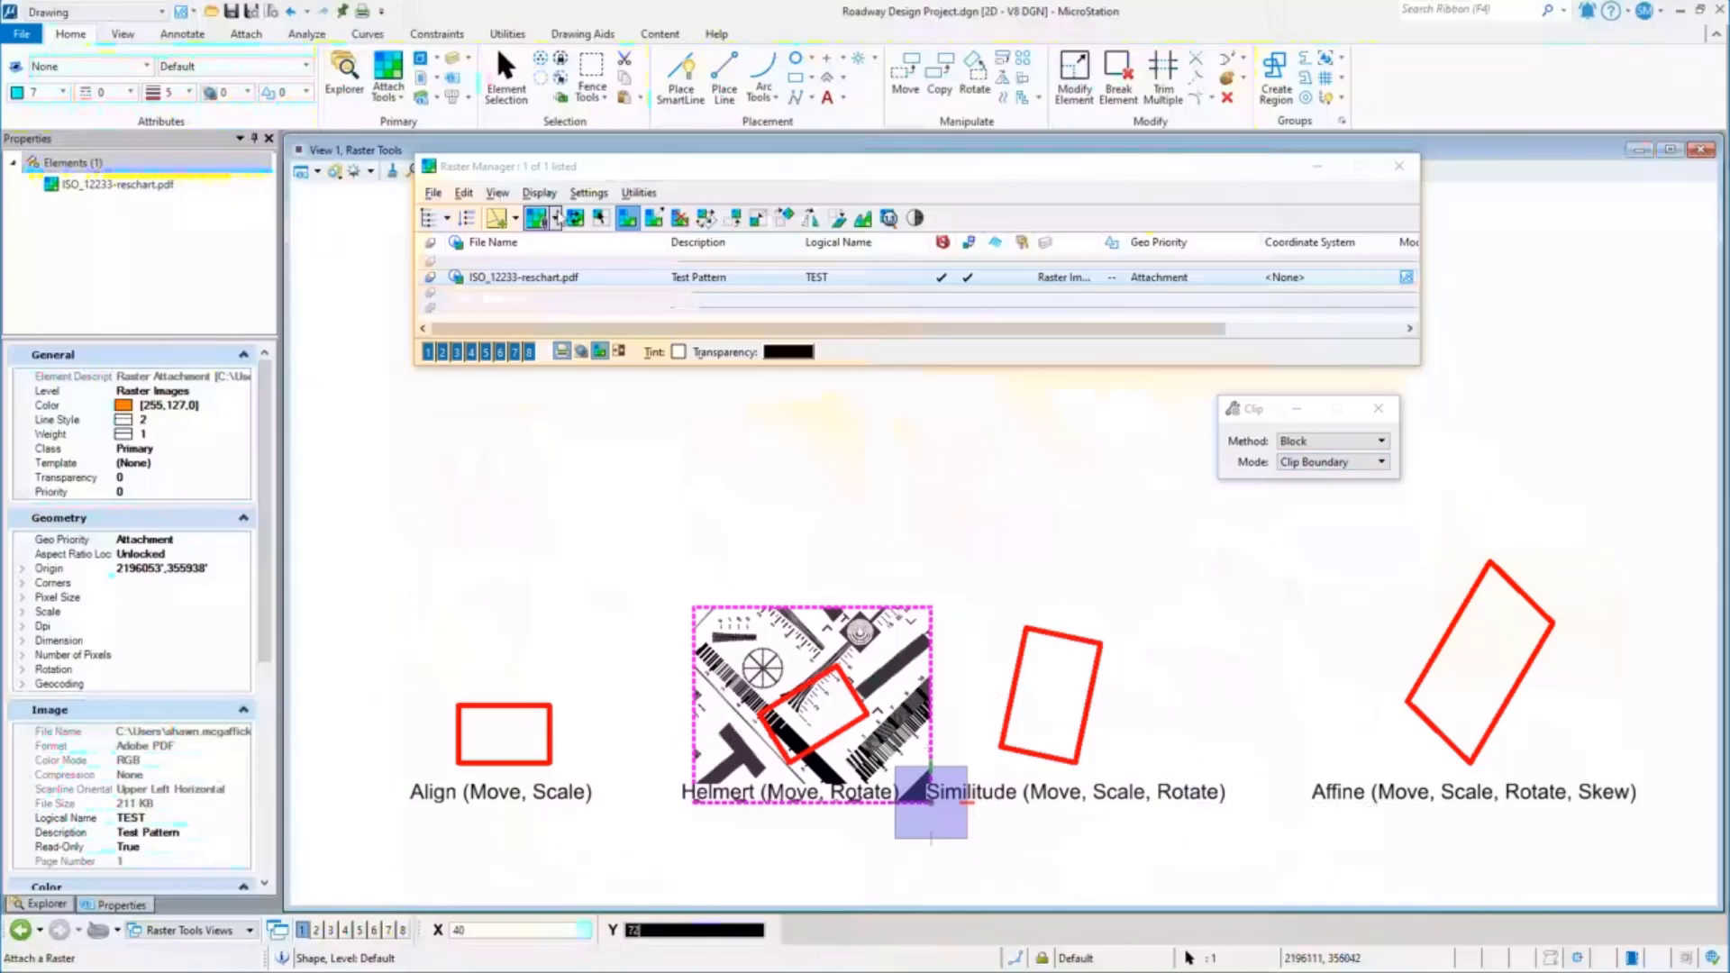
# Step: Apply a Clip Mask by Element using the red Helmert rectangle to hide its interior
pyautogui.click(1332, 442)
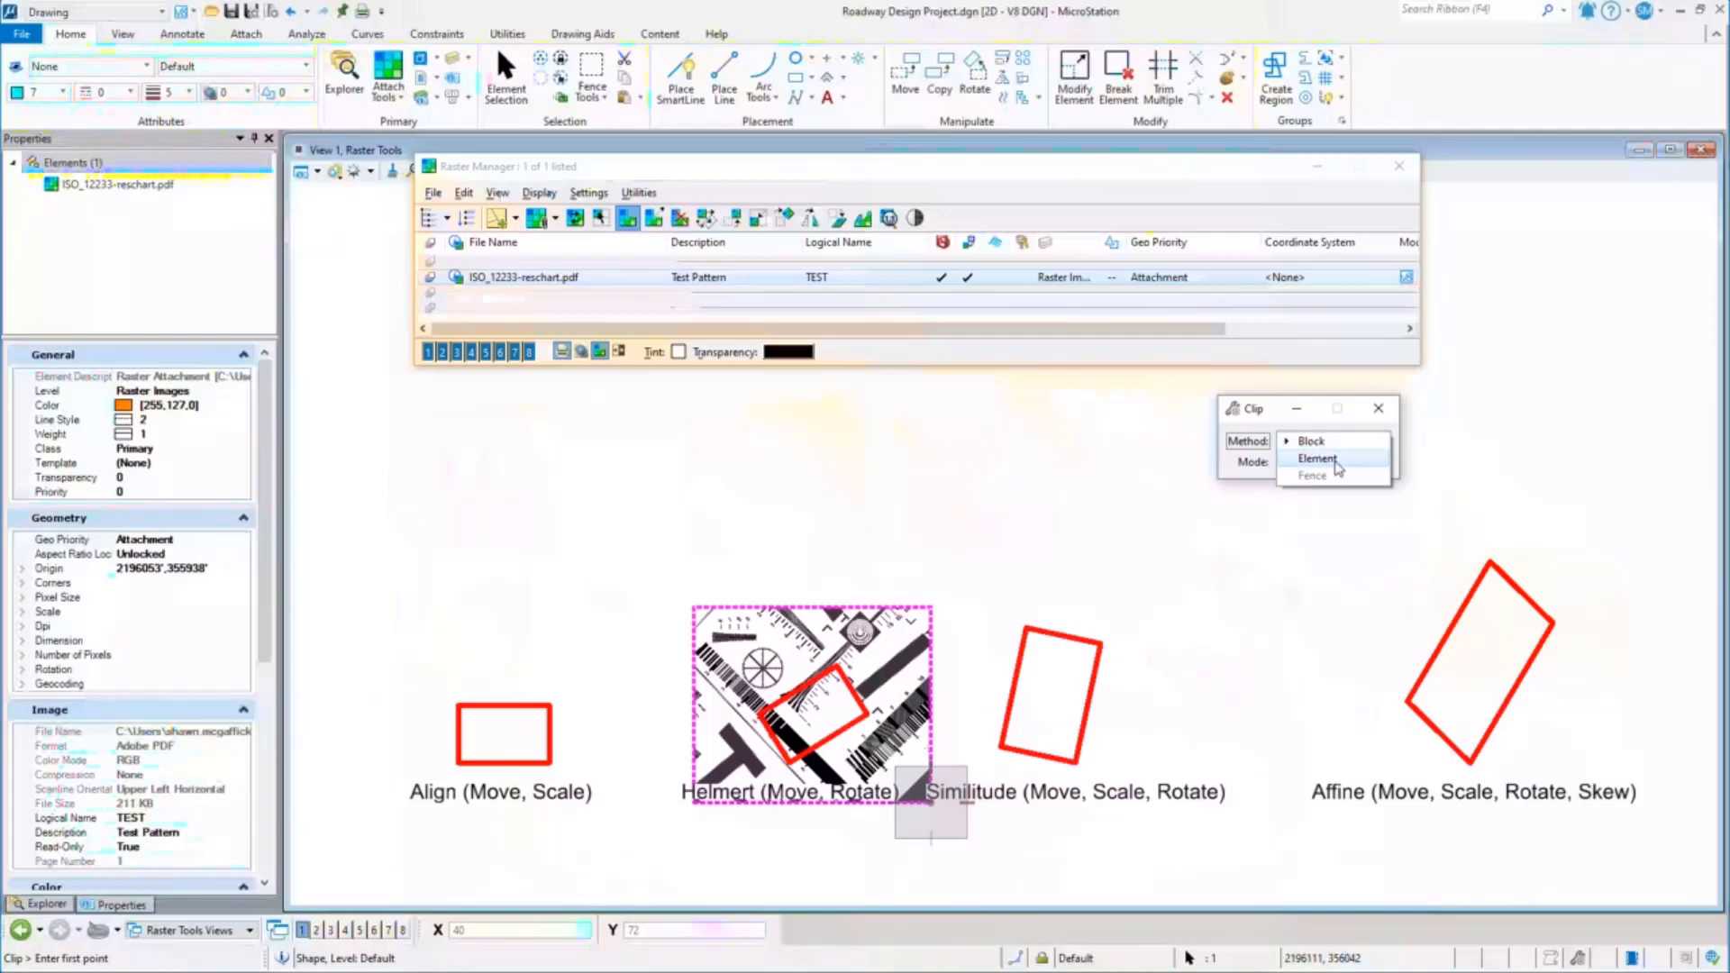
pyautogui.click(1313, 441)
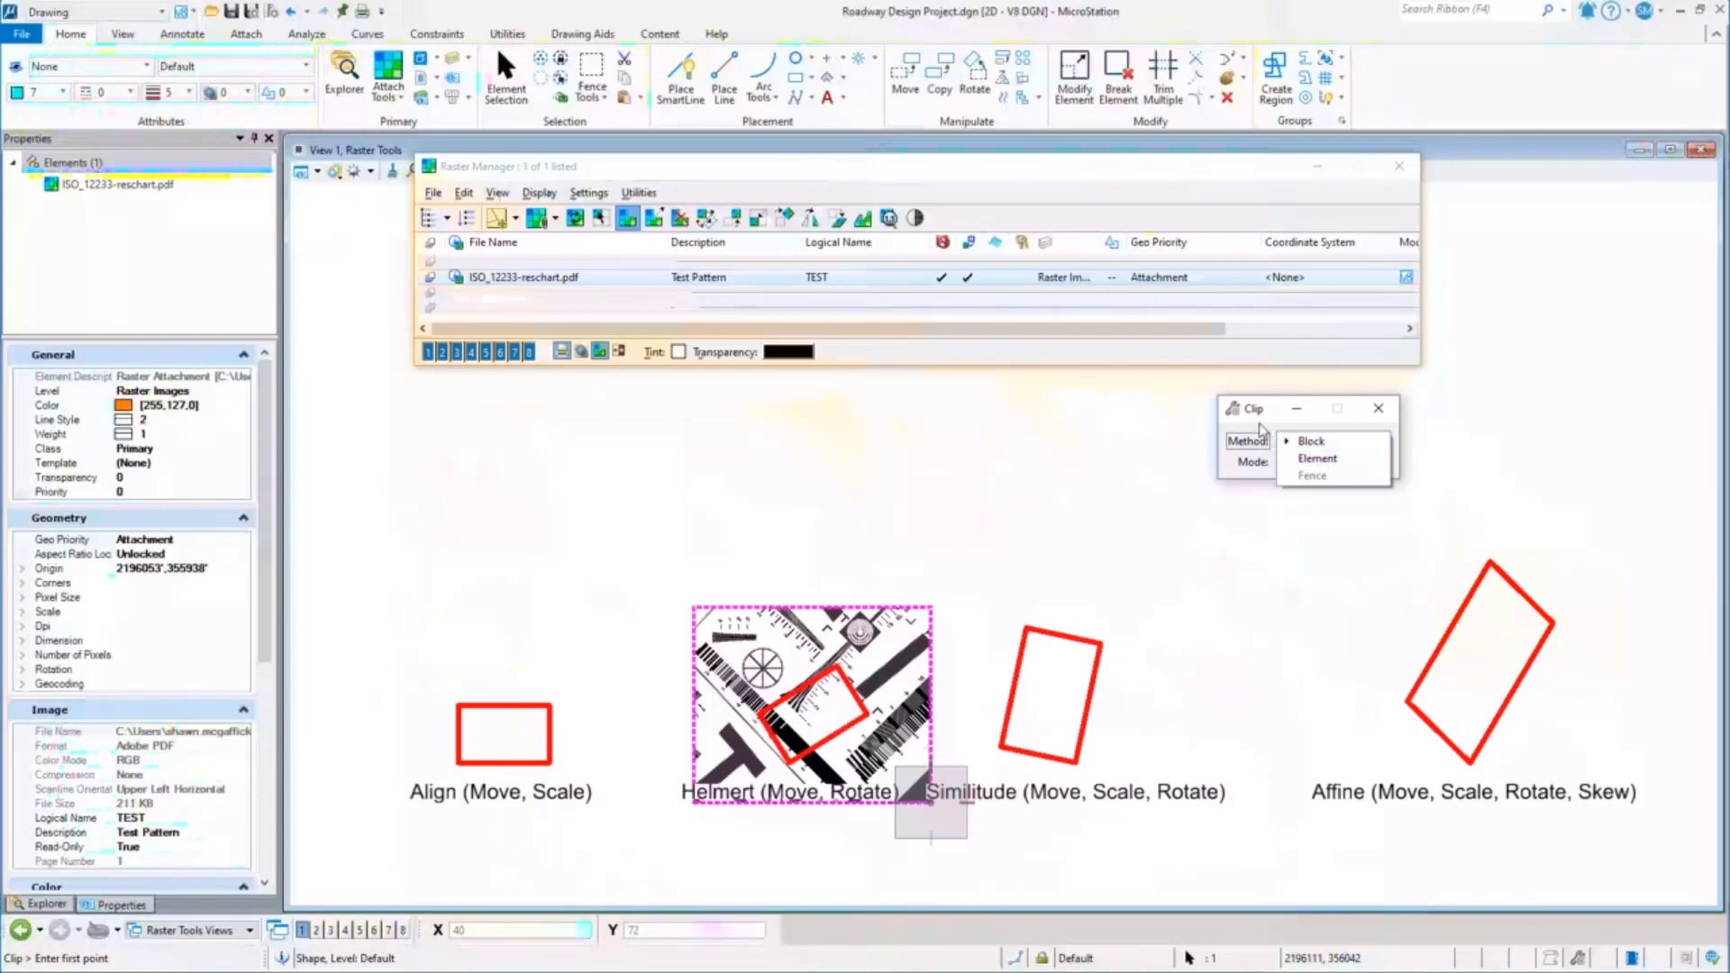
pyautogui.click(463, 194)
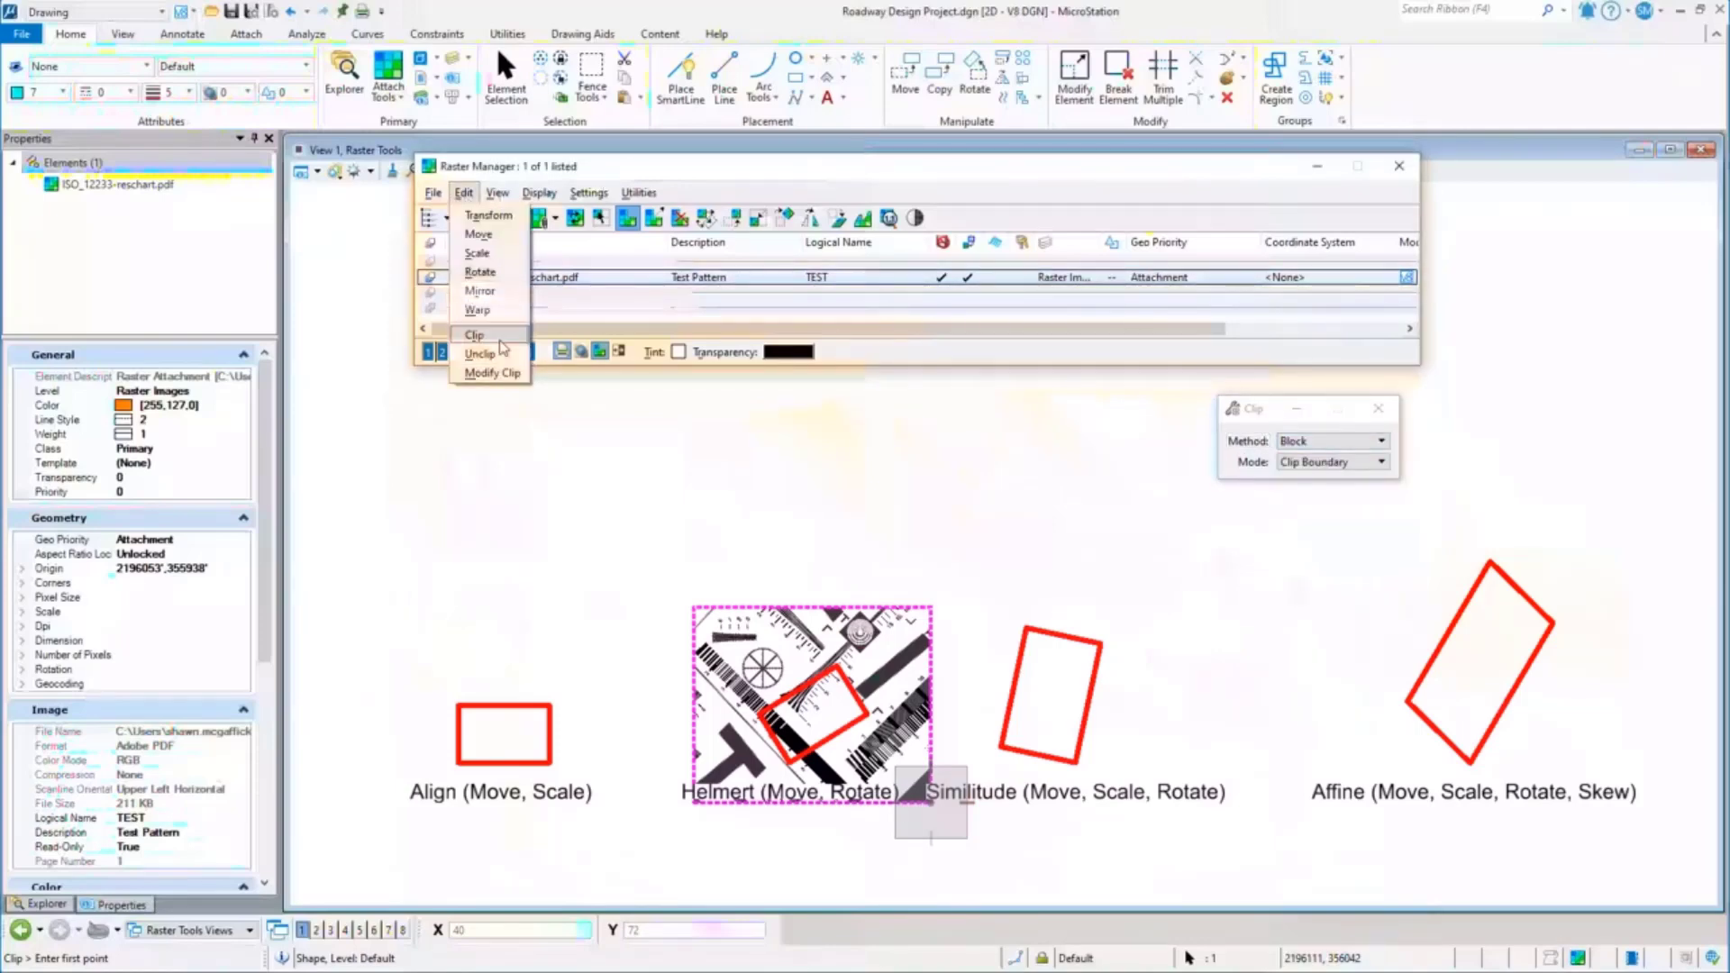
pyautogui.click(476, 334)
pyautogui.click(1319, 462)
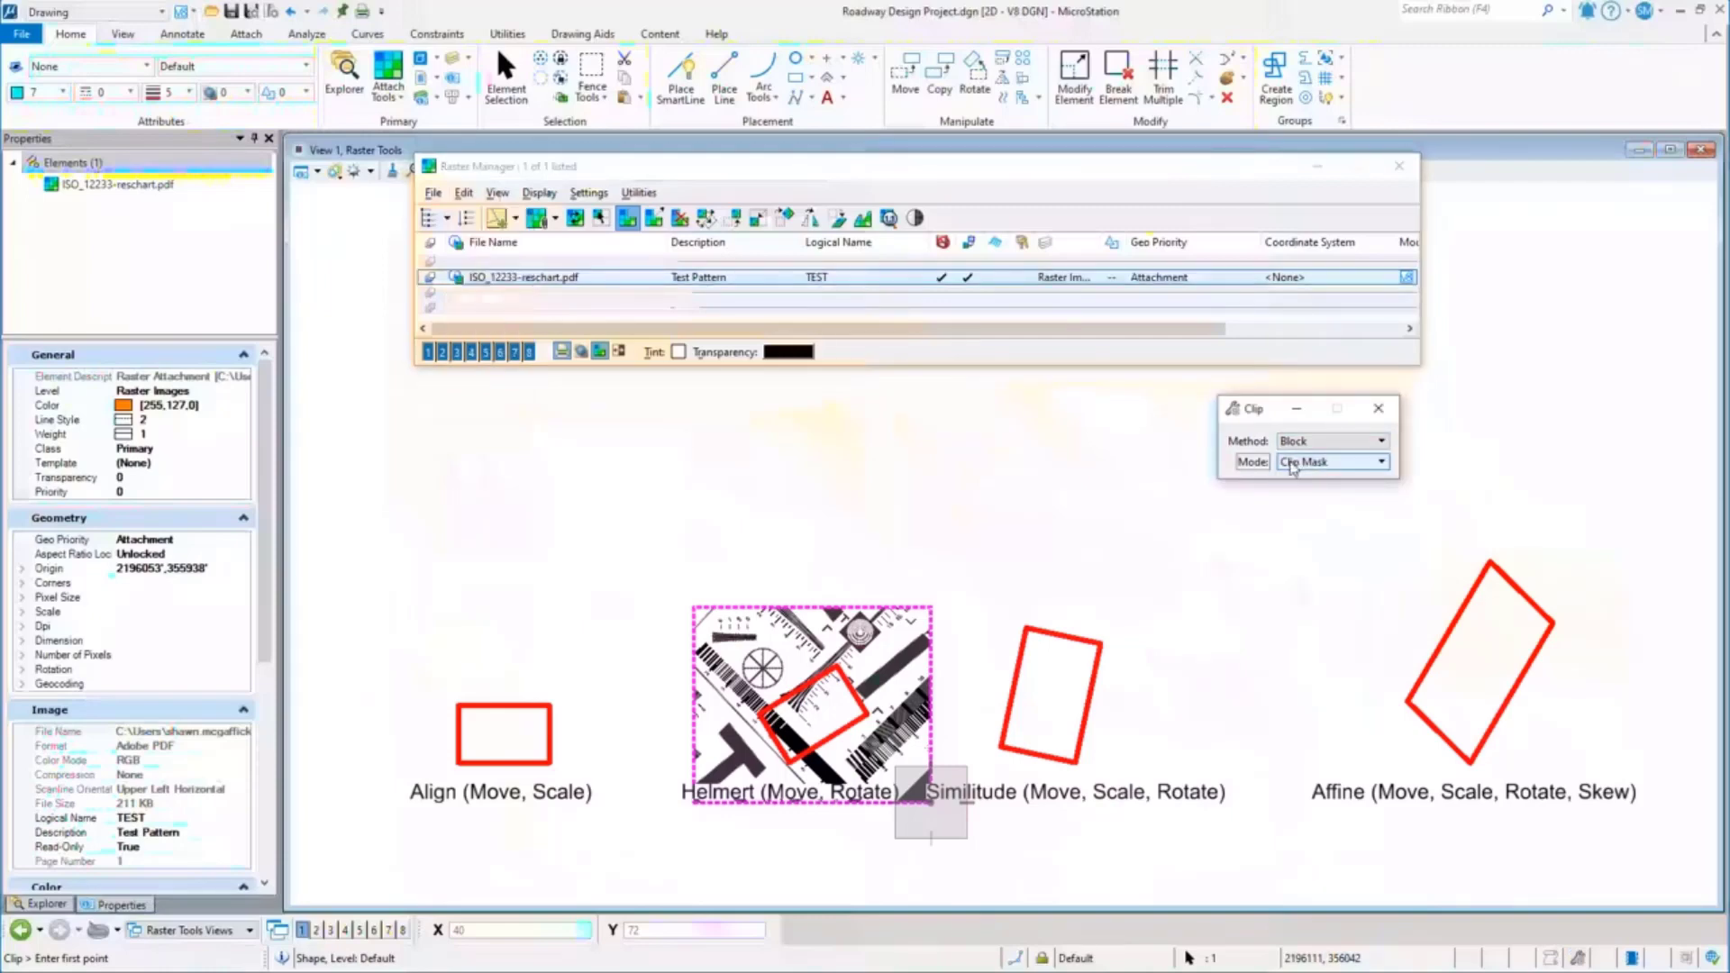
pyautogui.click(1352, 443)
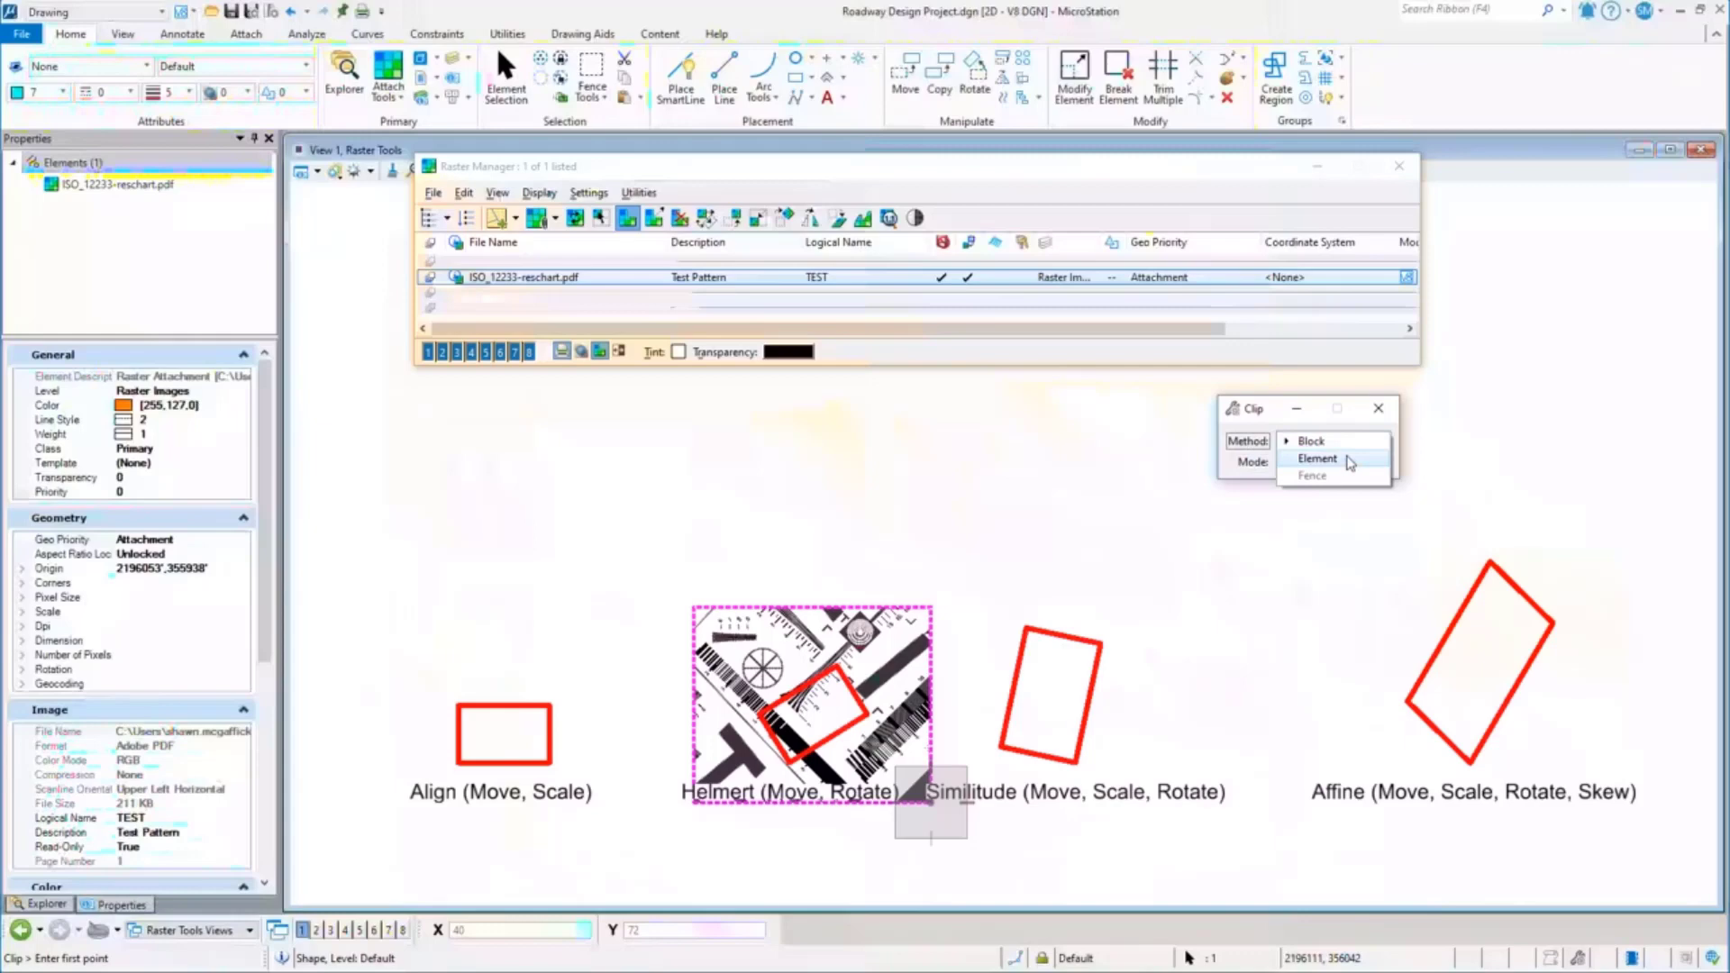
pyautogui.click(1345, 464)
pyautogui.click(798, 687)
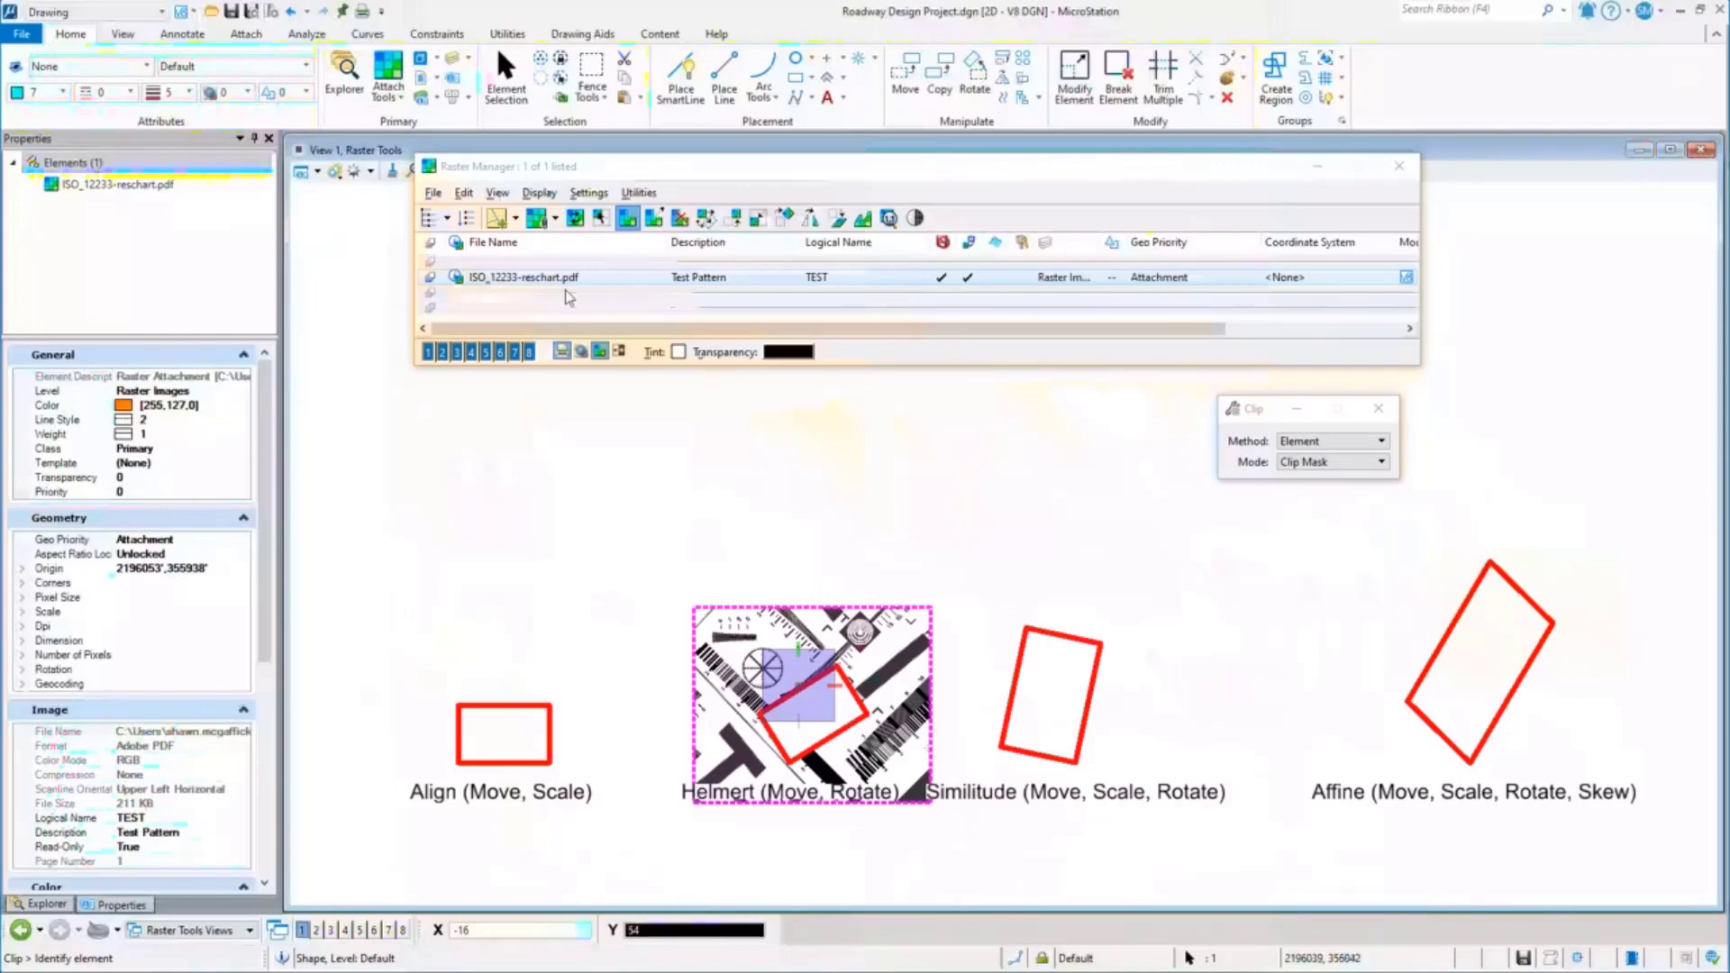
pyautogui.click(464, 193)
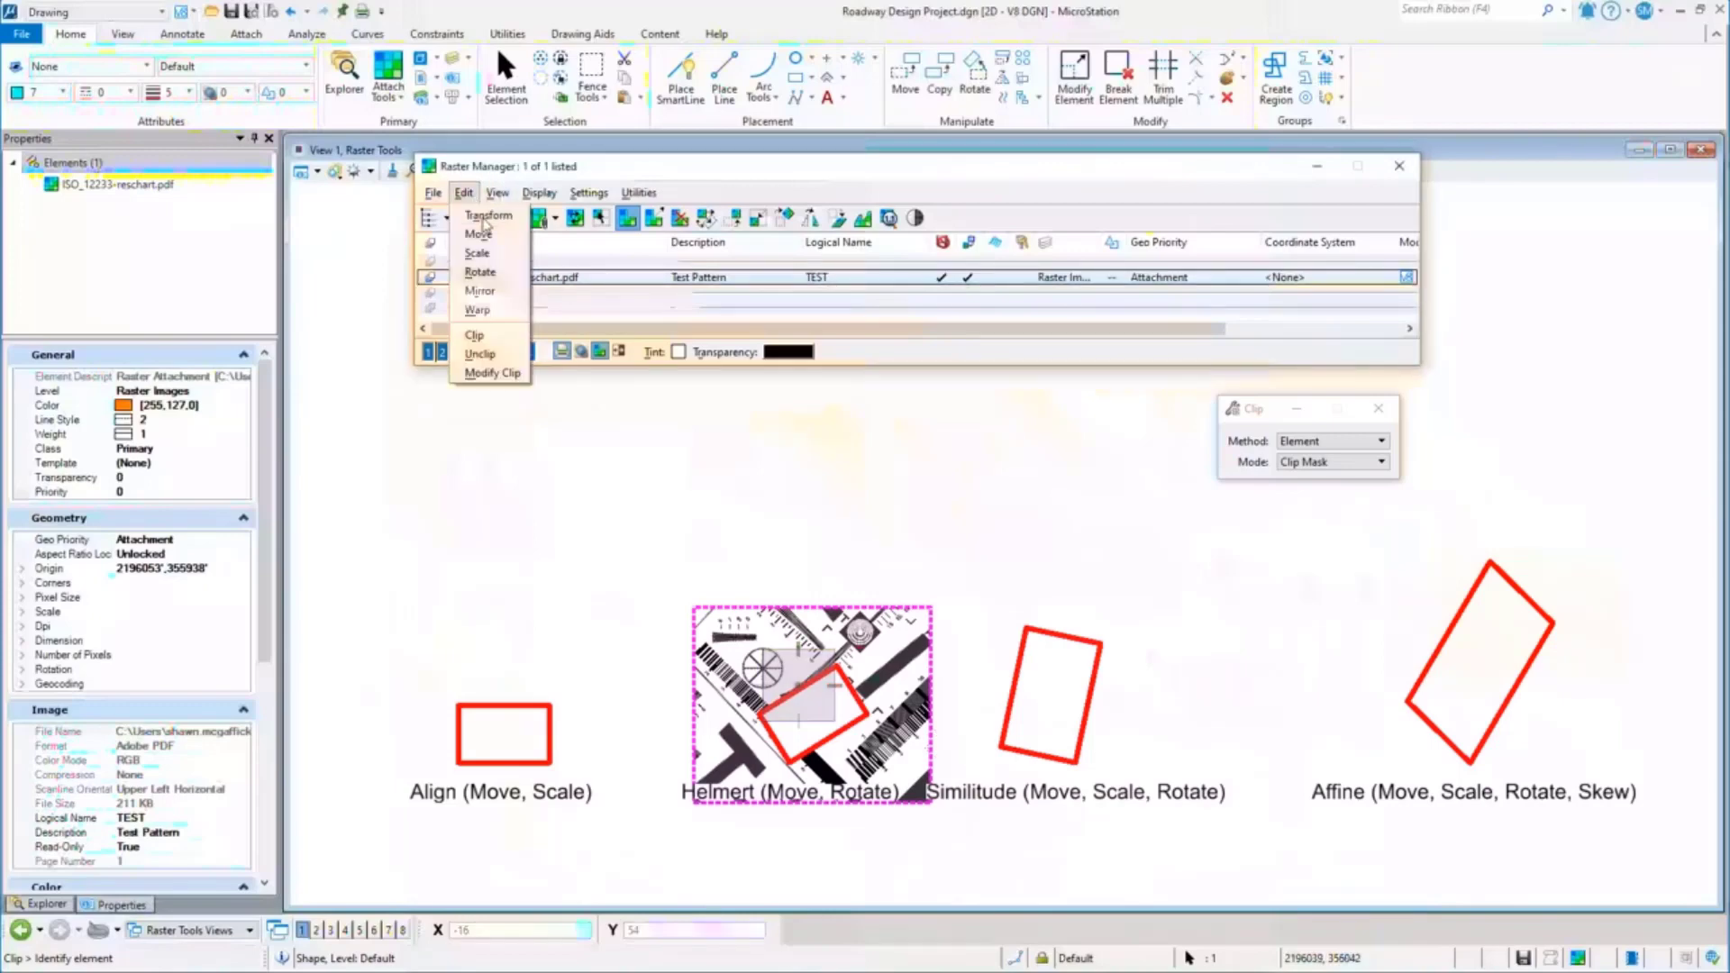
# Step: Unclip with Delete set to Selected Polygon, picking the mask inside the Helmert rectangle
pyautogui.click(481, 354)
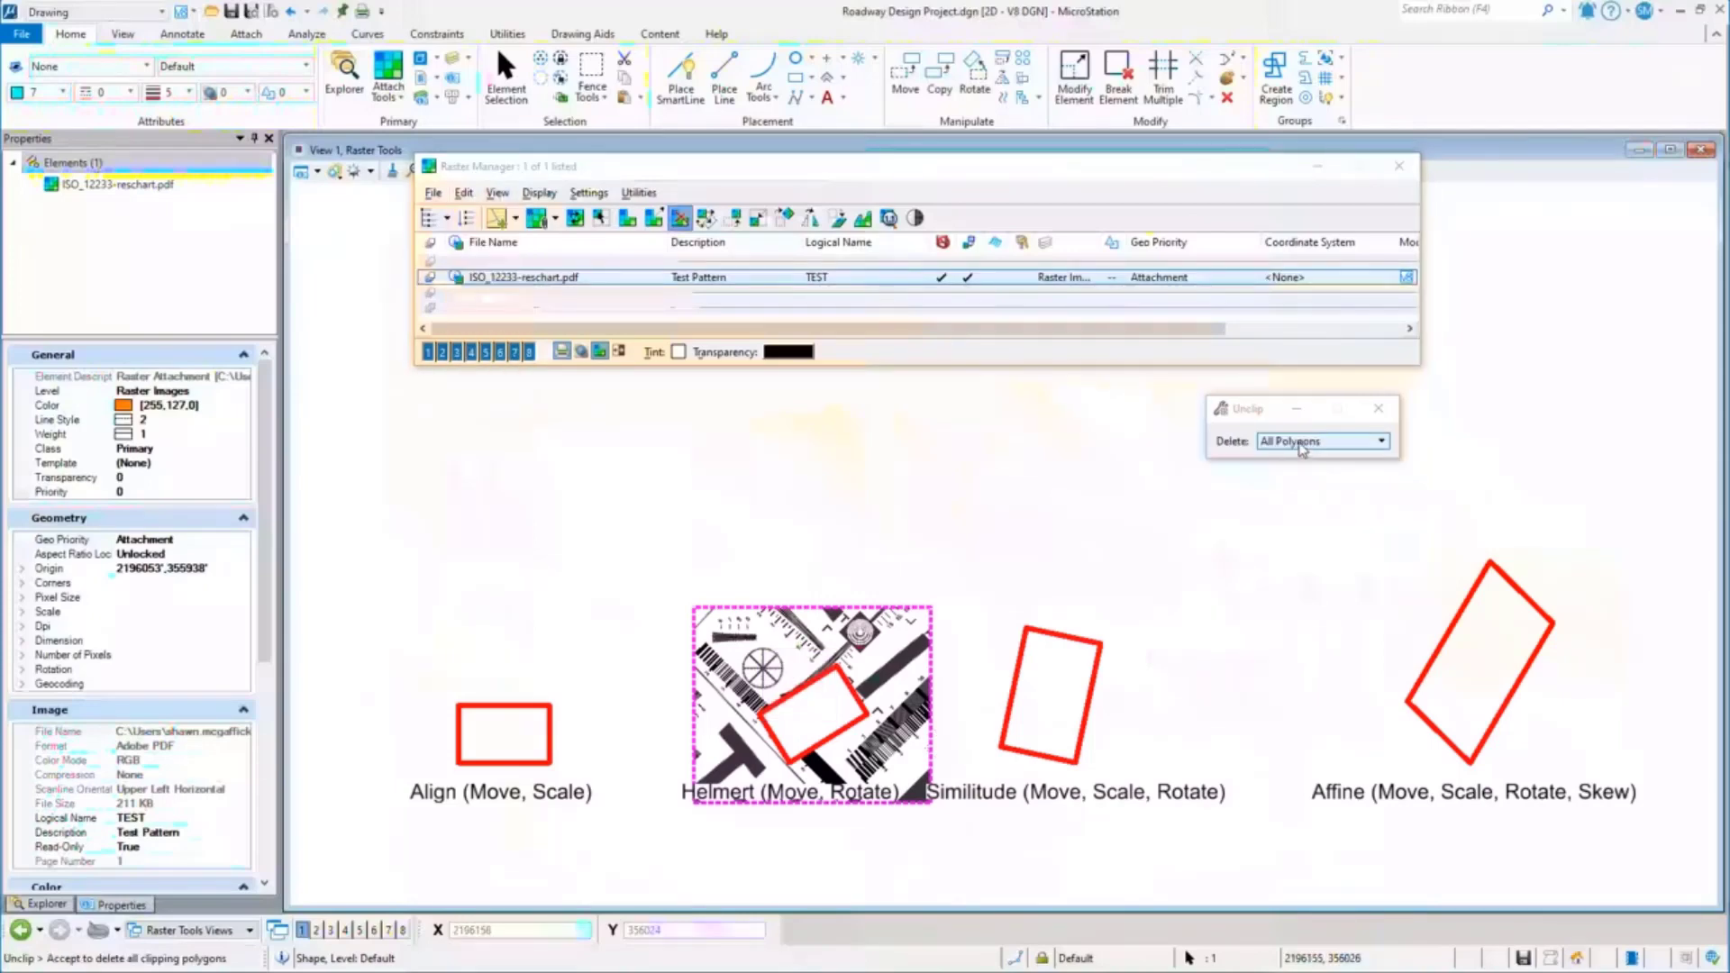
pyautogui.click(1300, 449)
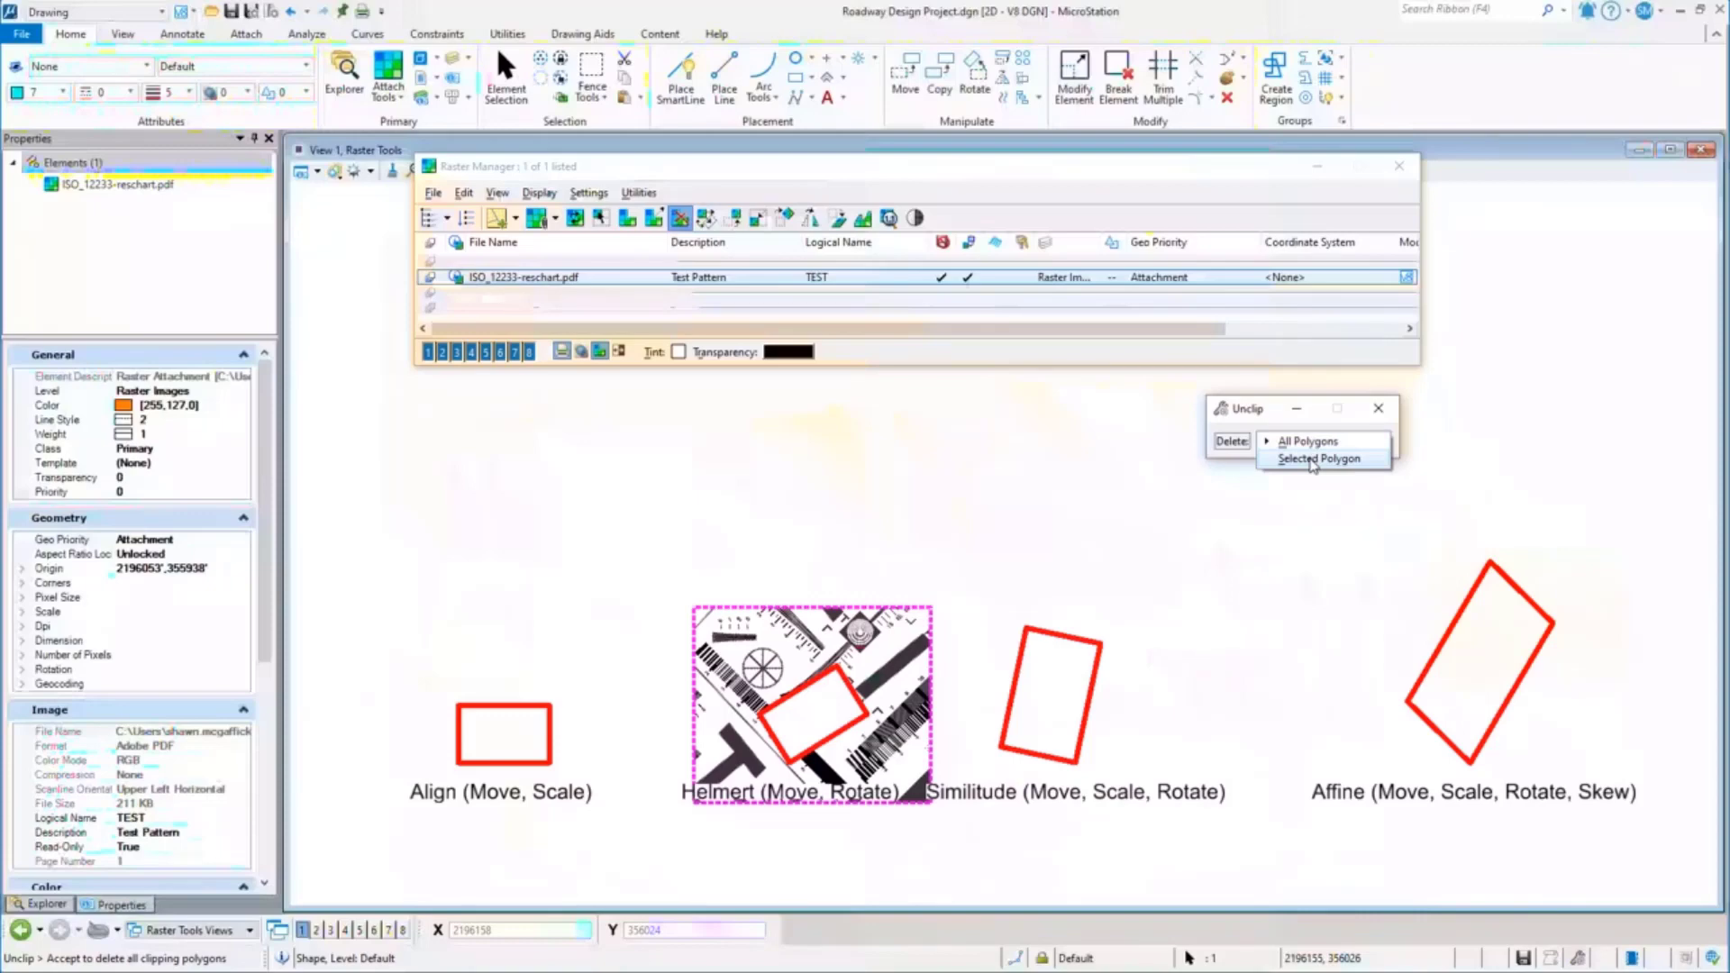
pyautogui.click(1311, 459)
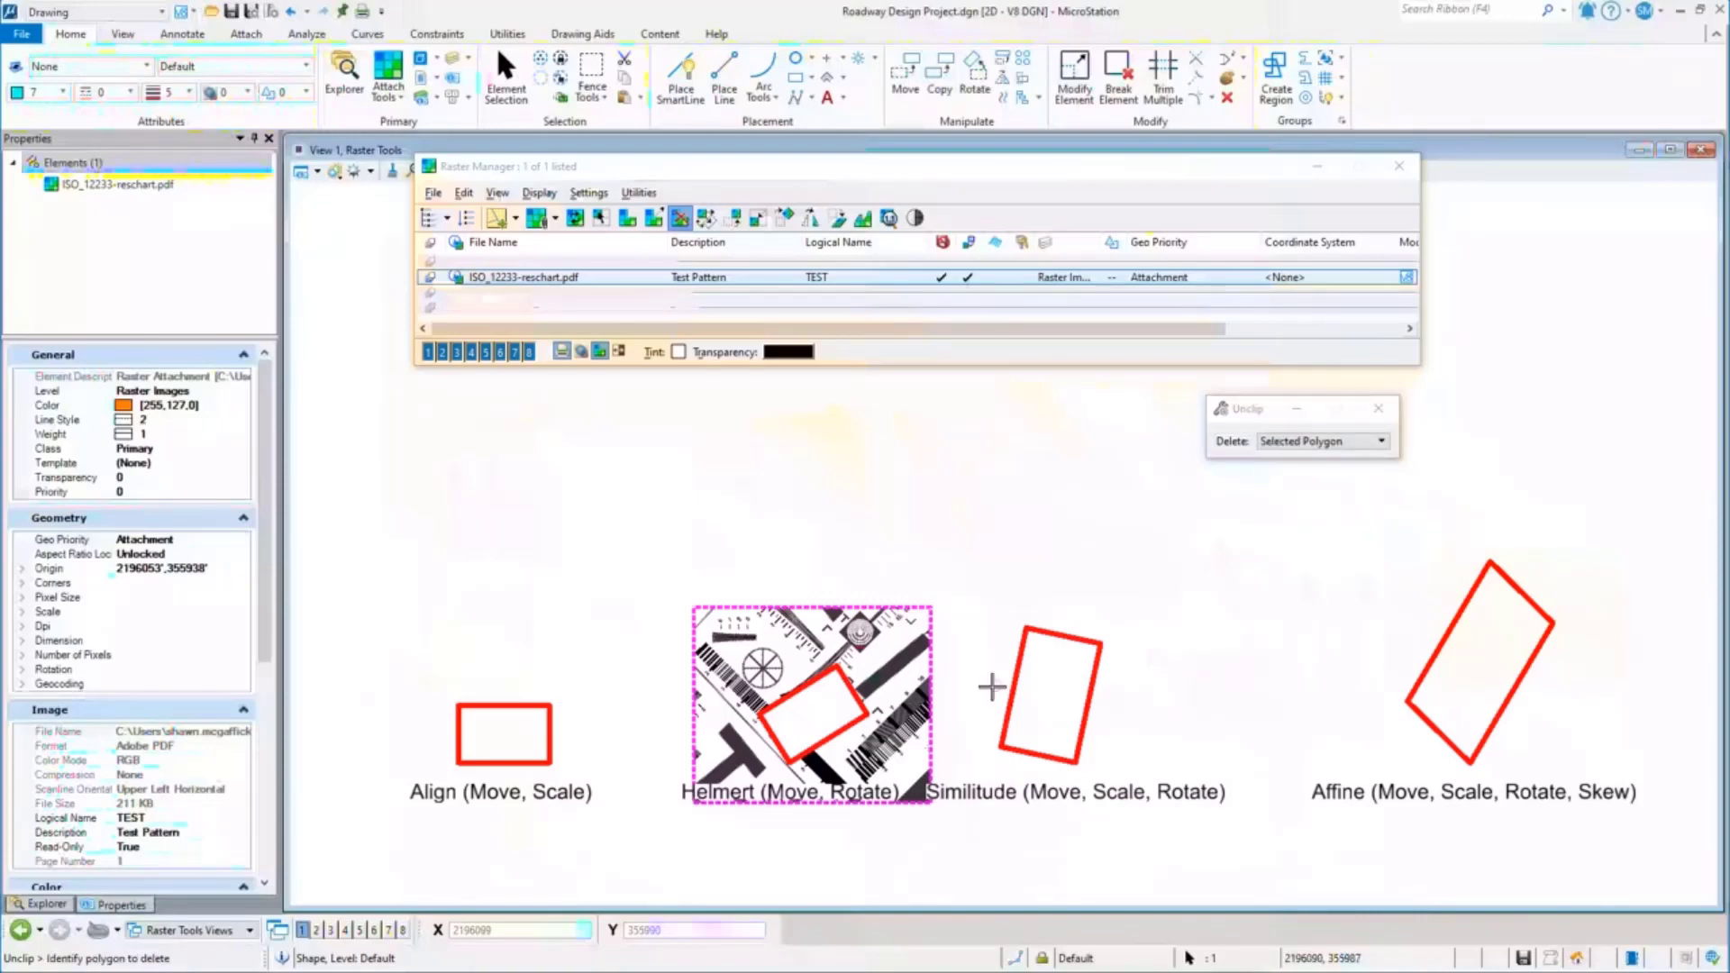
pyautogui.click(848, 702)
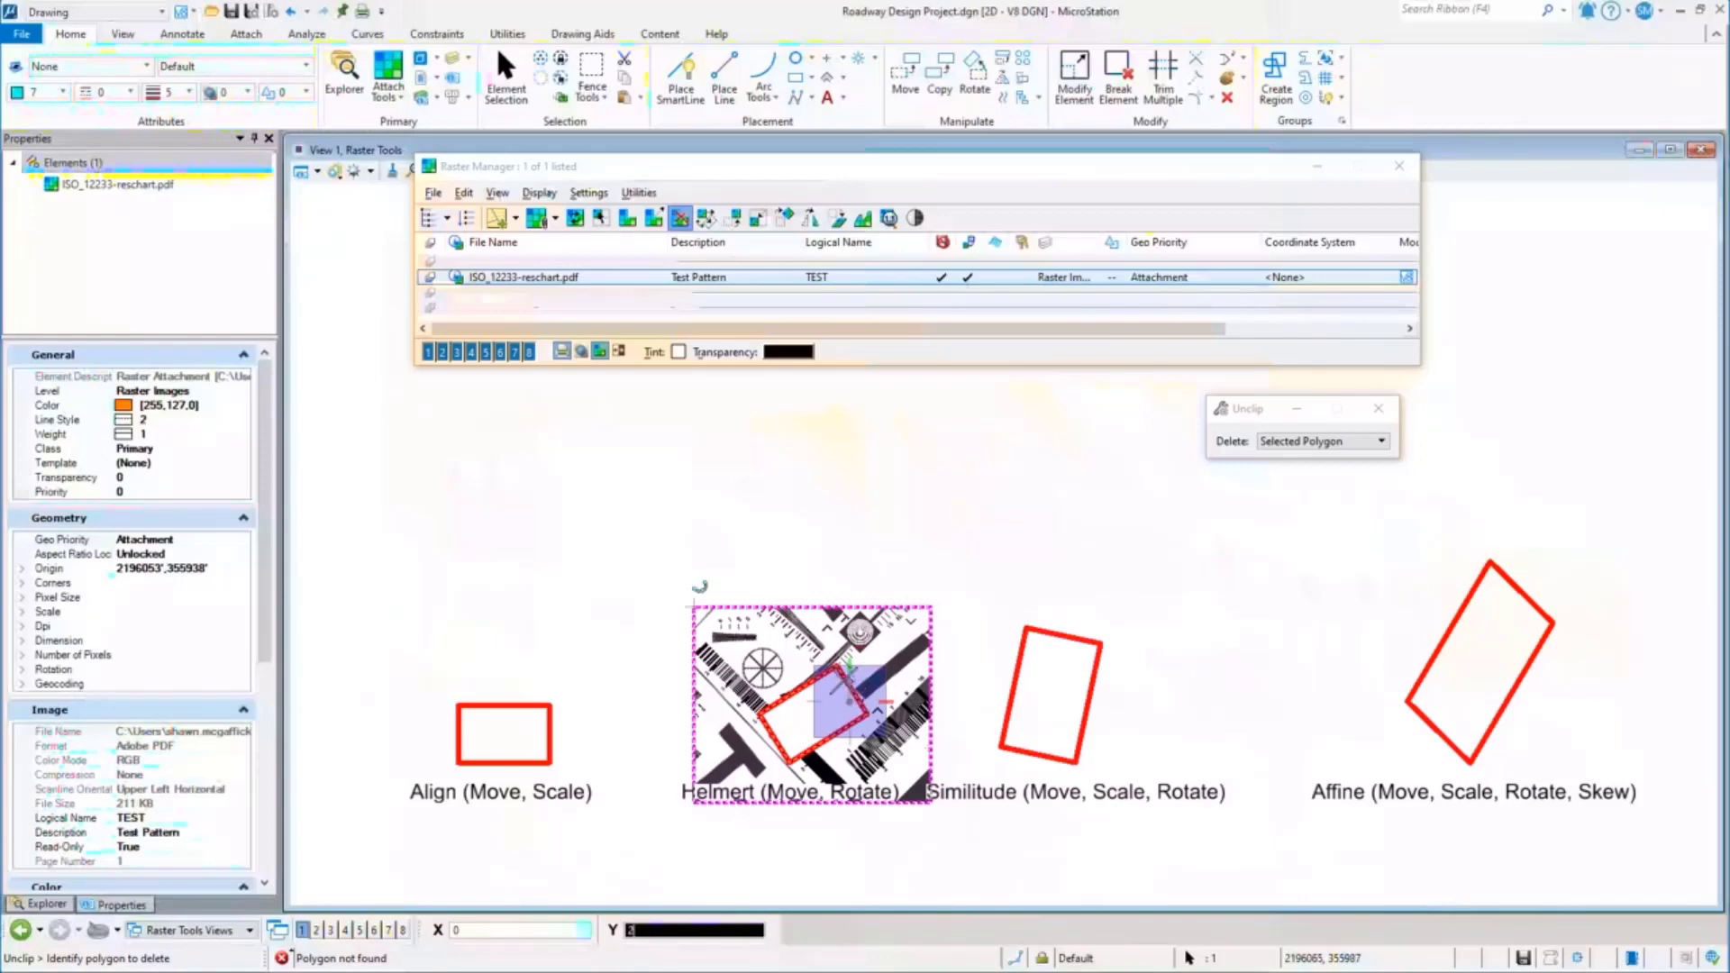
pyautogui.click(850, 687)
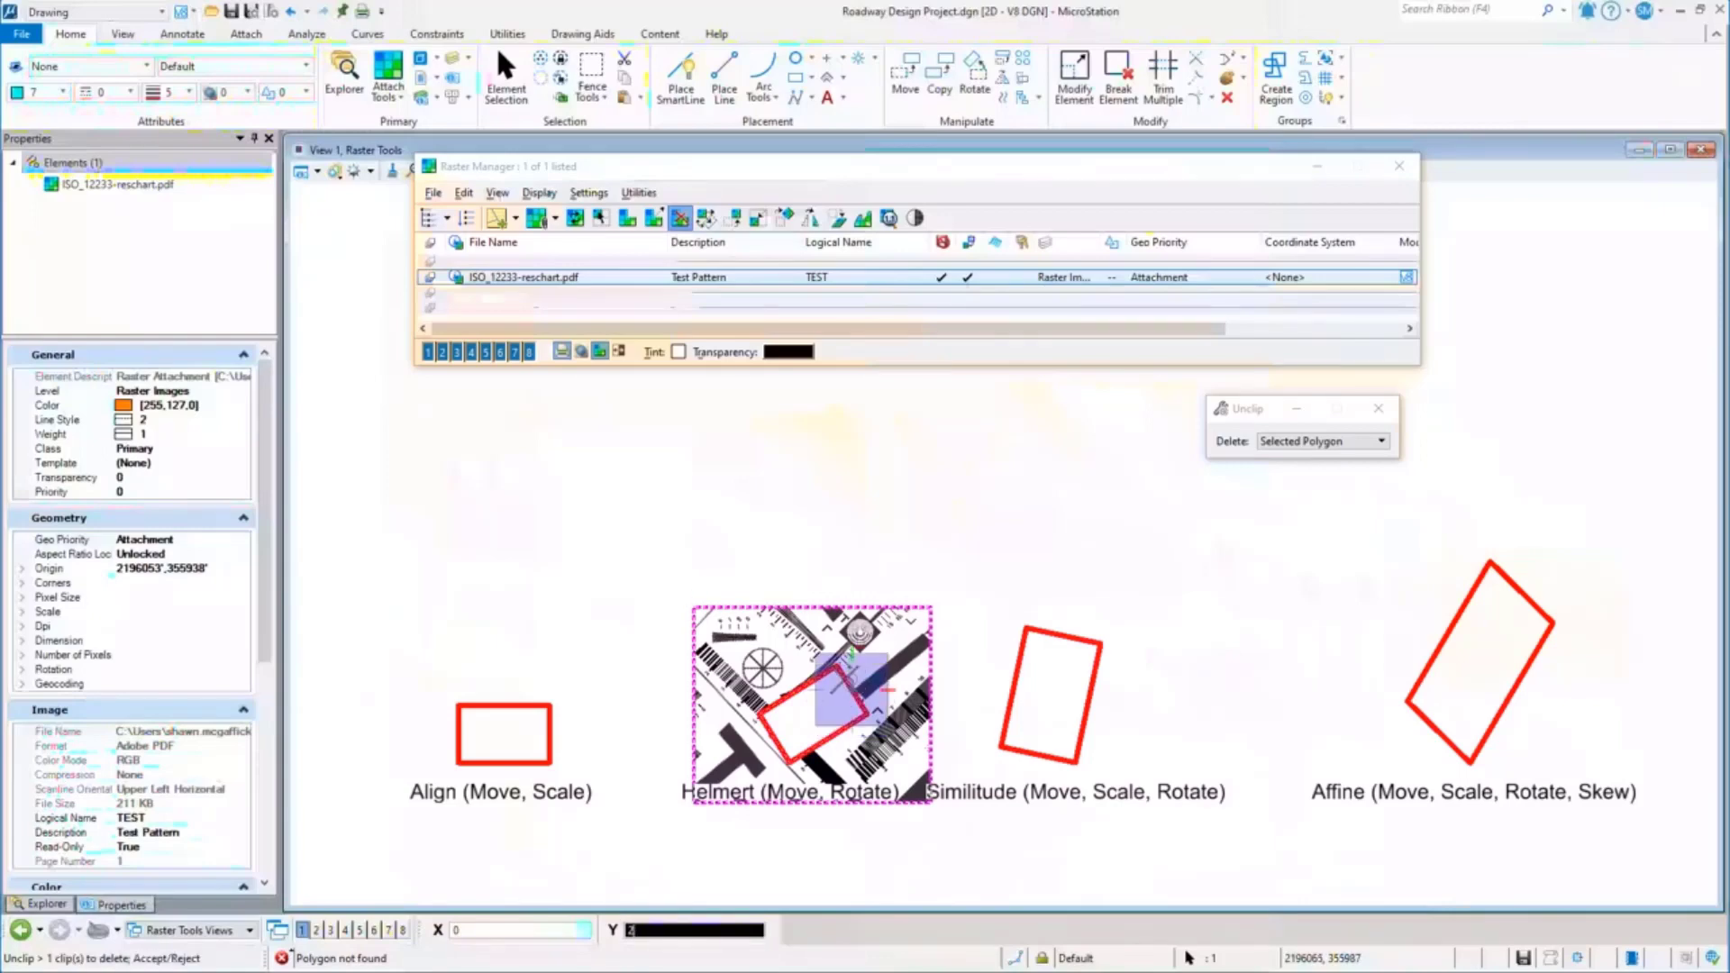
# Step: Confirm deleting the selected mask polygon, then switch Delete to All Polygons
pyautogui.click(1310, 444)
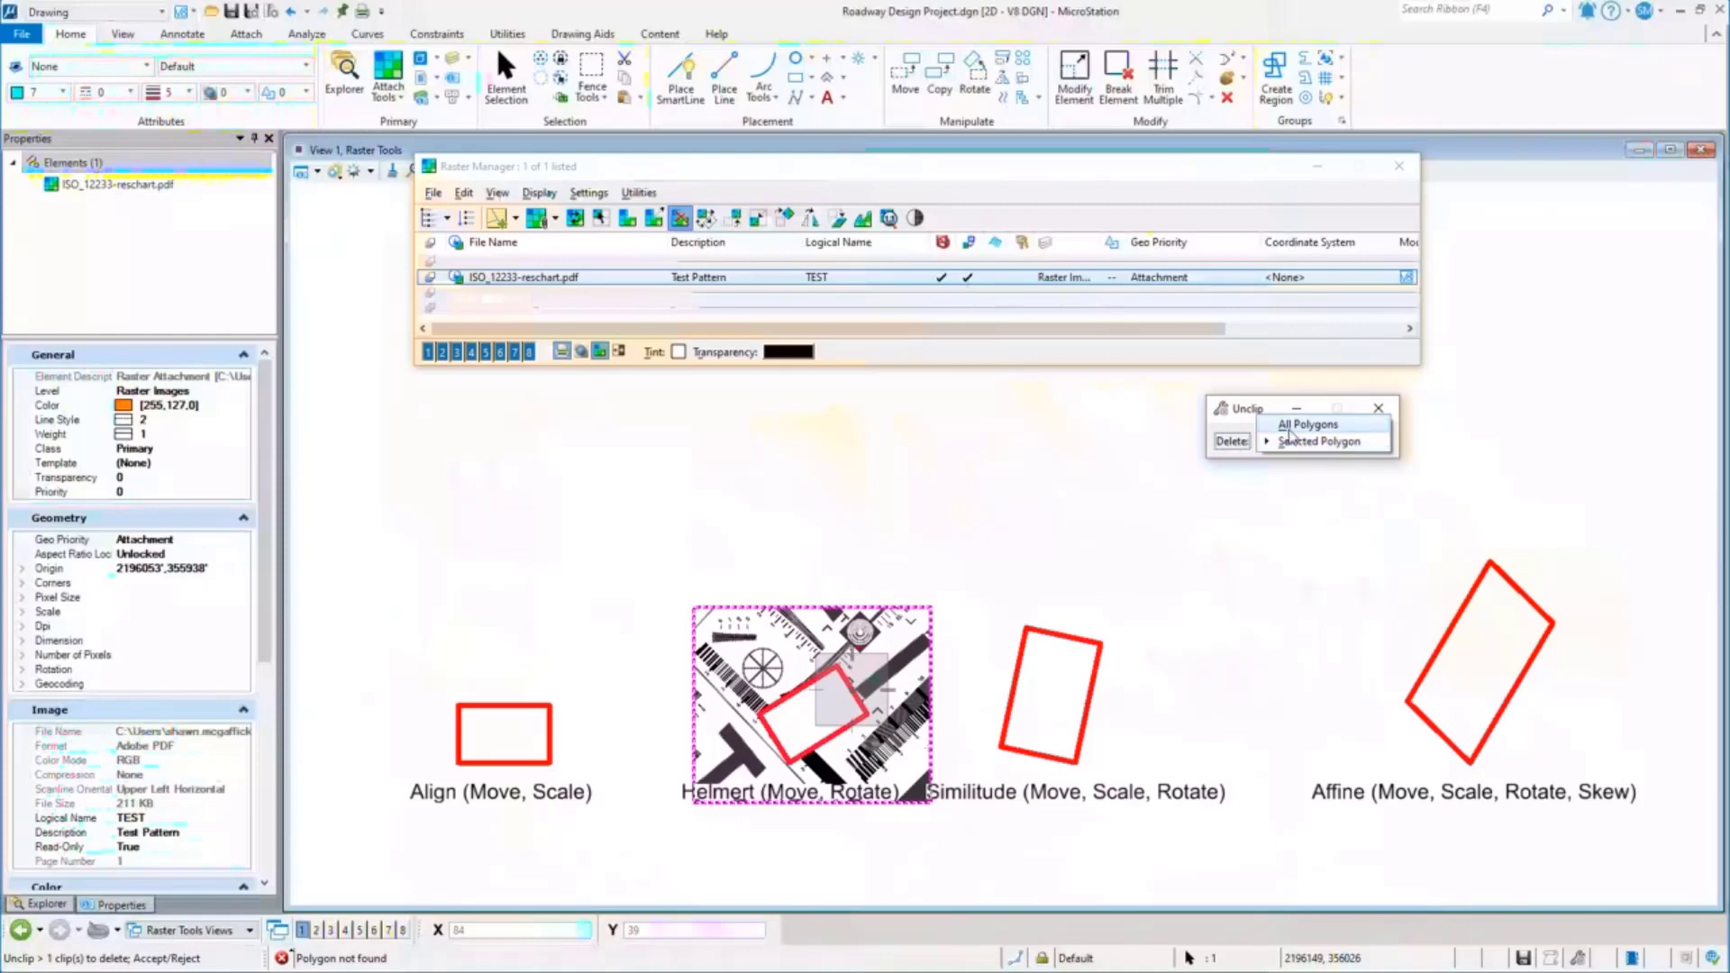
pyautogui.click(1287, 446)
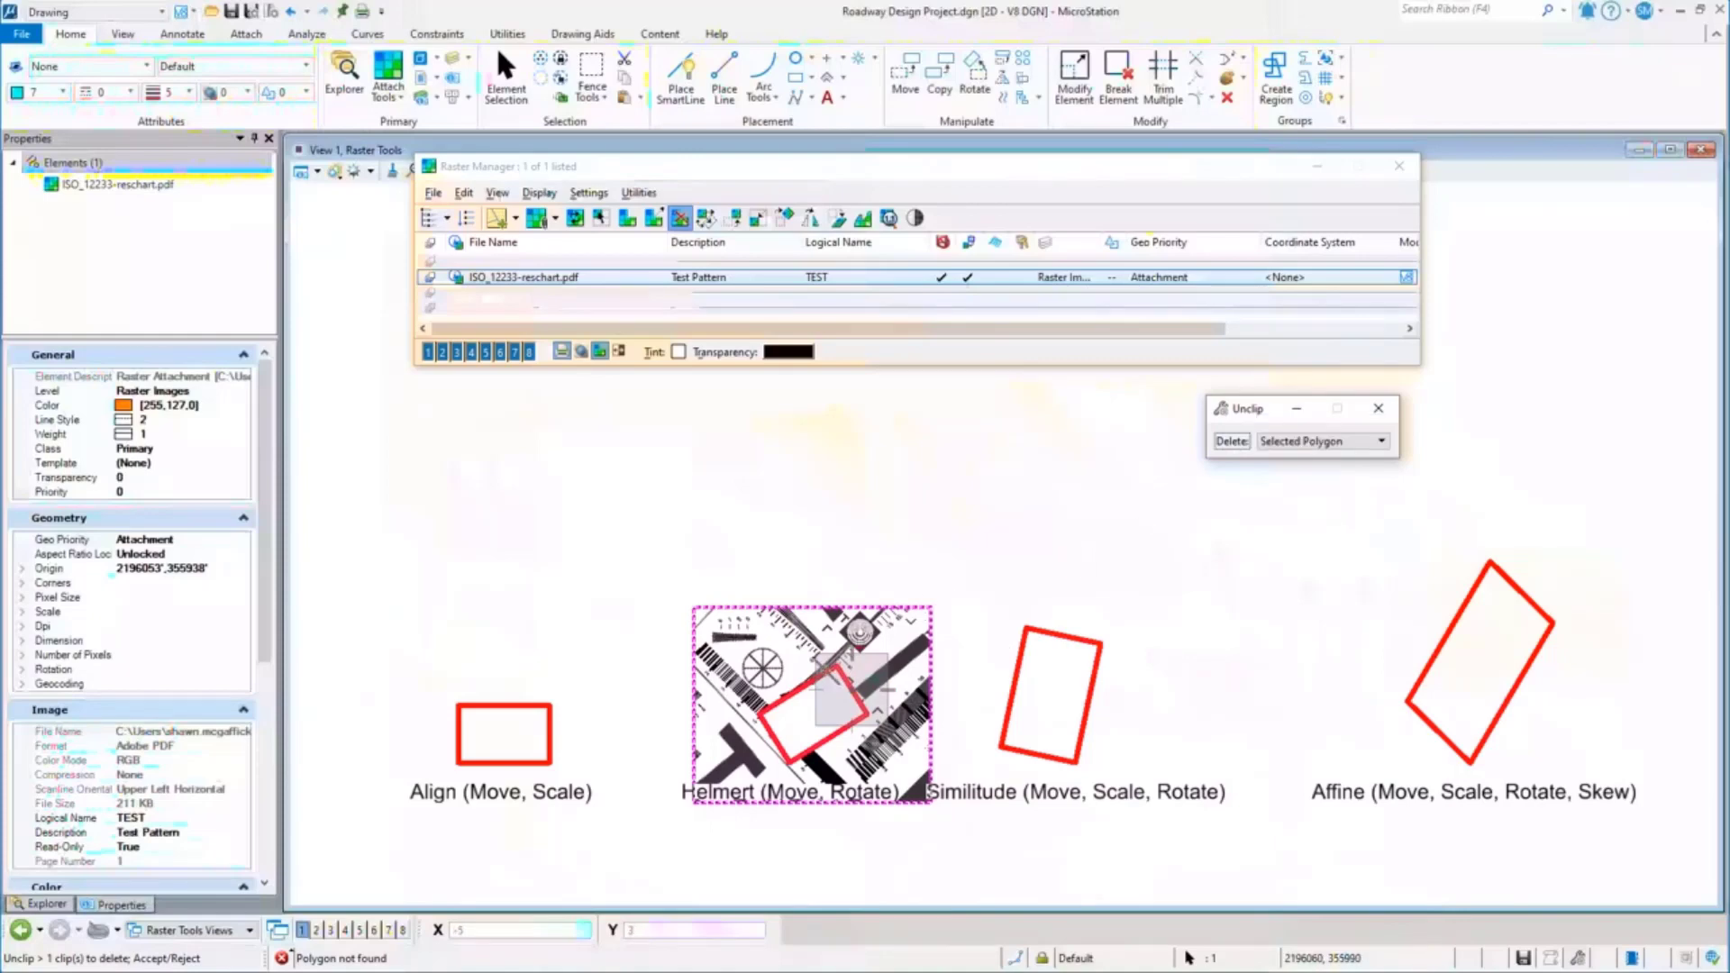
pyautogui.click(827, 674)
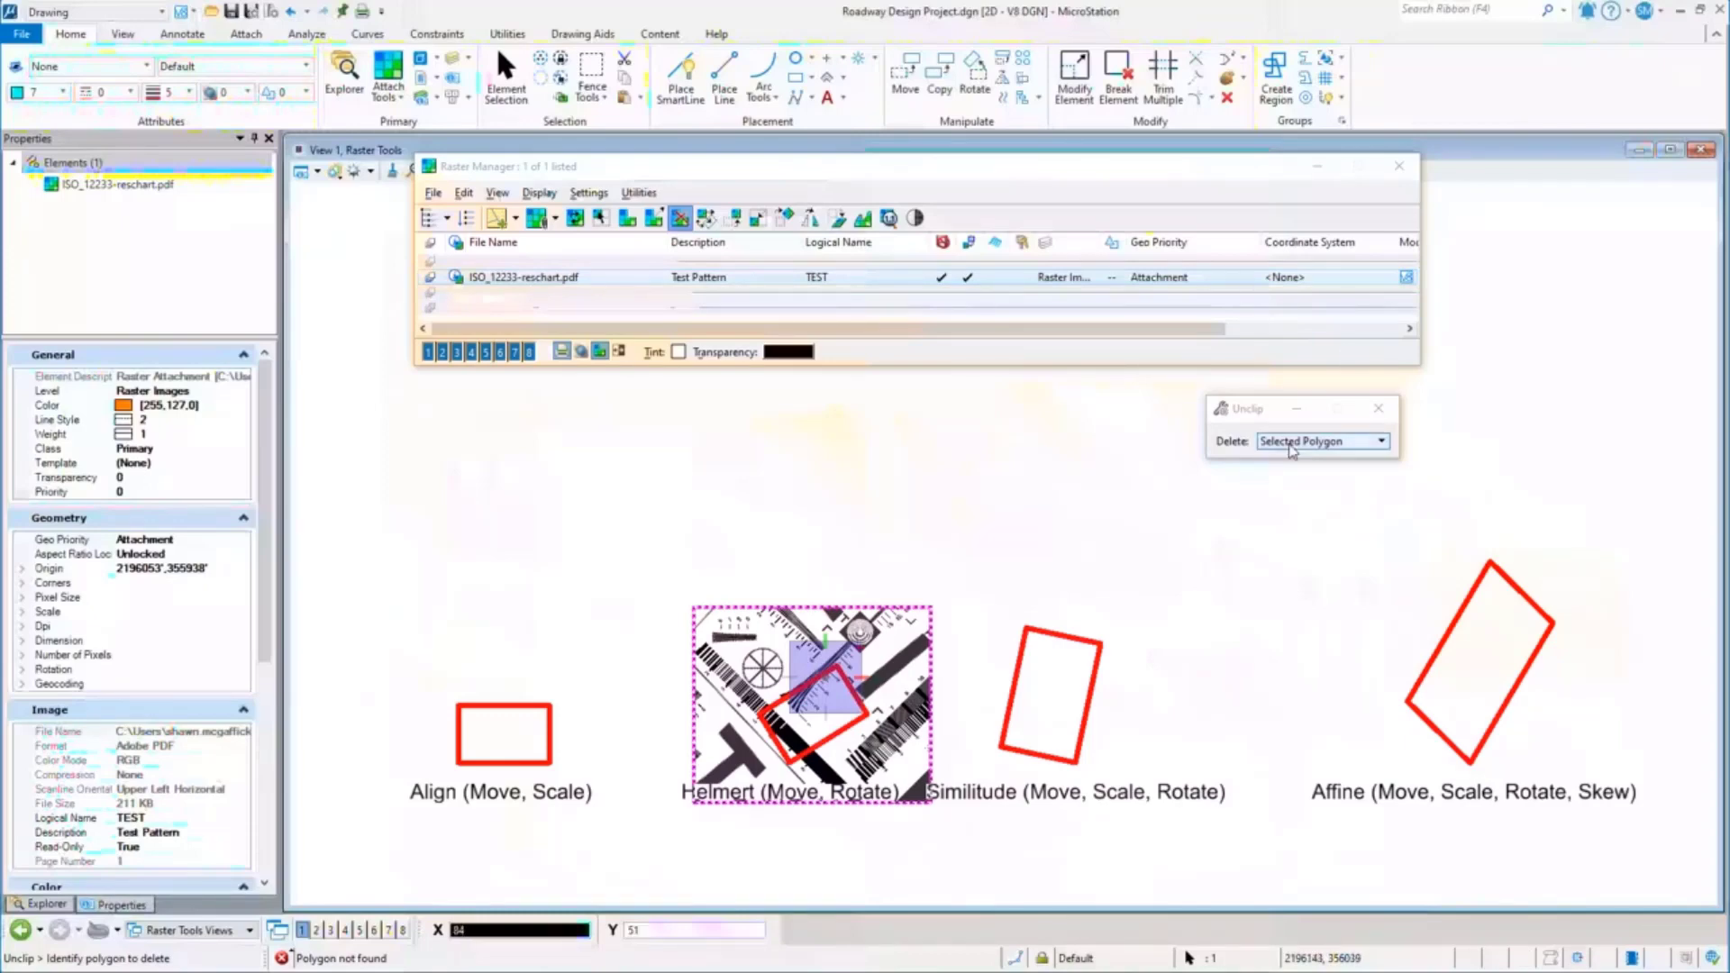
pyautogui.click(1318, 442)
pyautogui.click(1293, 426)
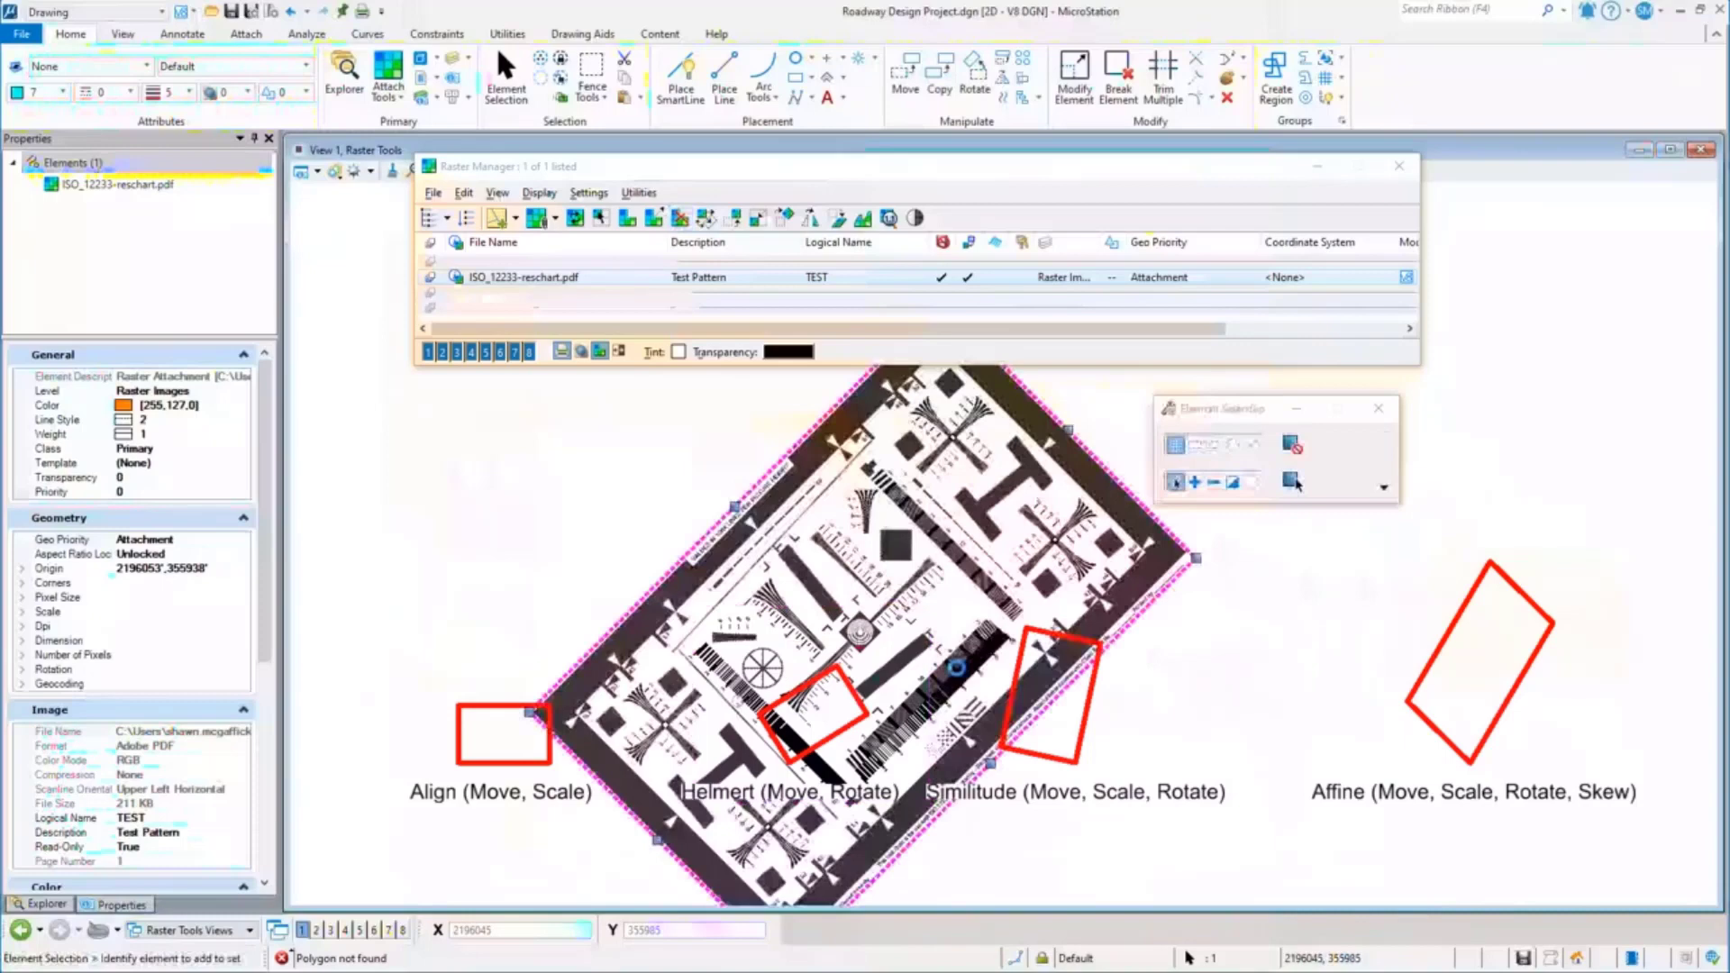